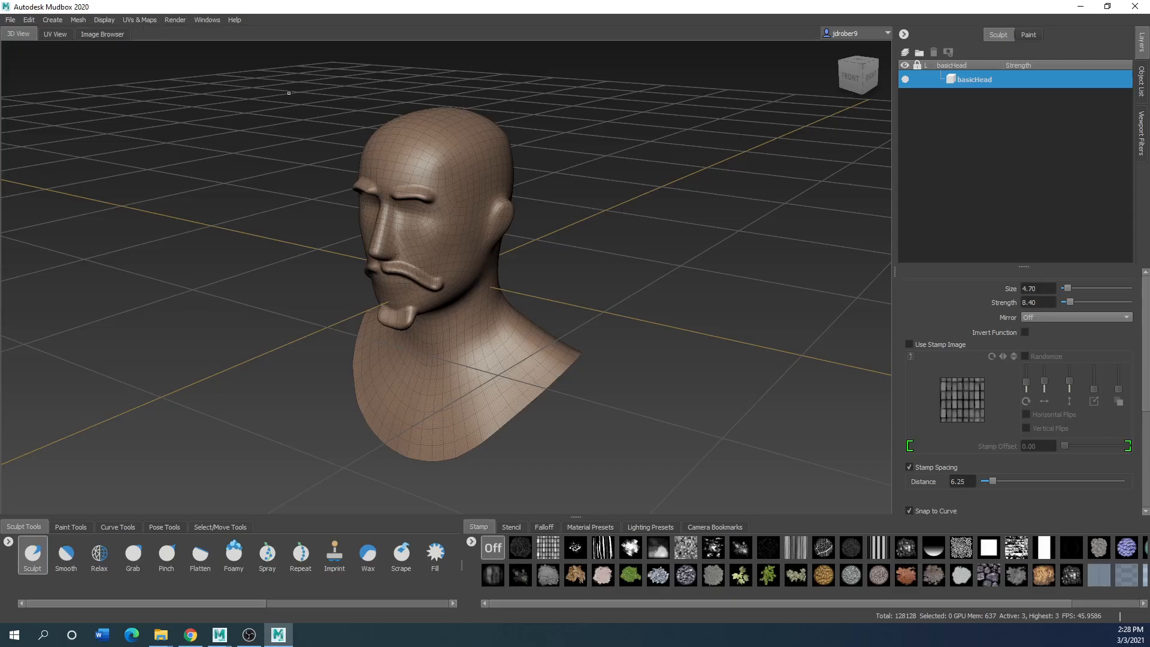
Step: Start a new scene and load the Reptile starting point as the base sculpture
{"action": "left_click", "coordinate": [10, 20]}
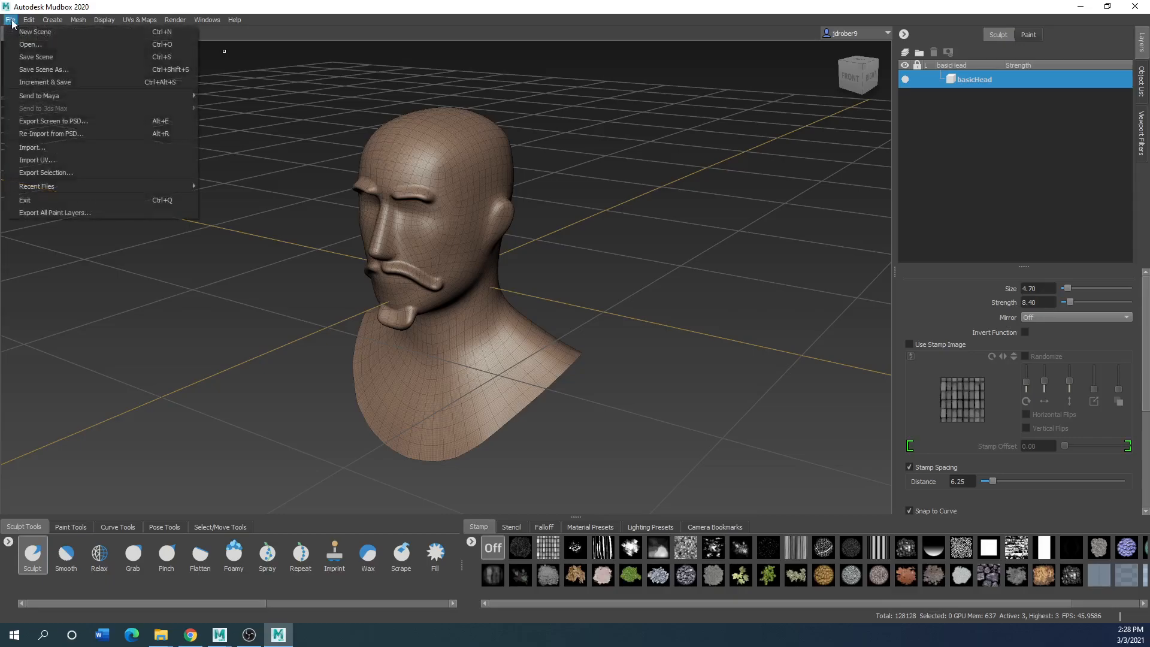
{"action": "left_click", "coordinate": [30, 33]}
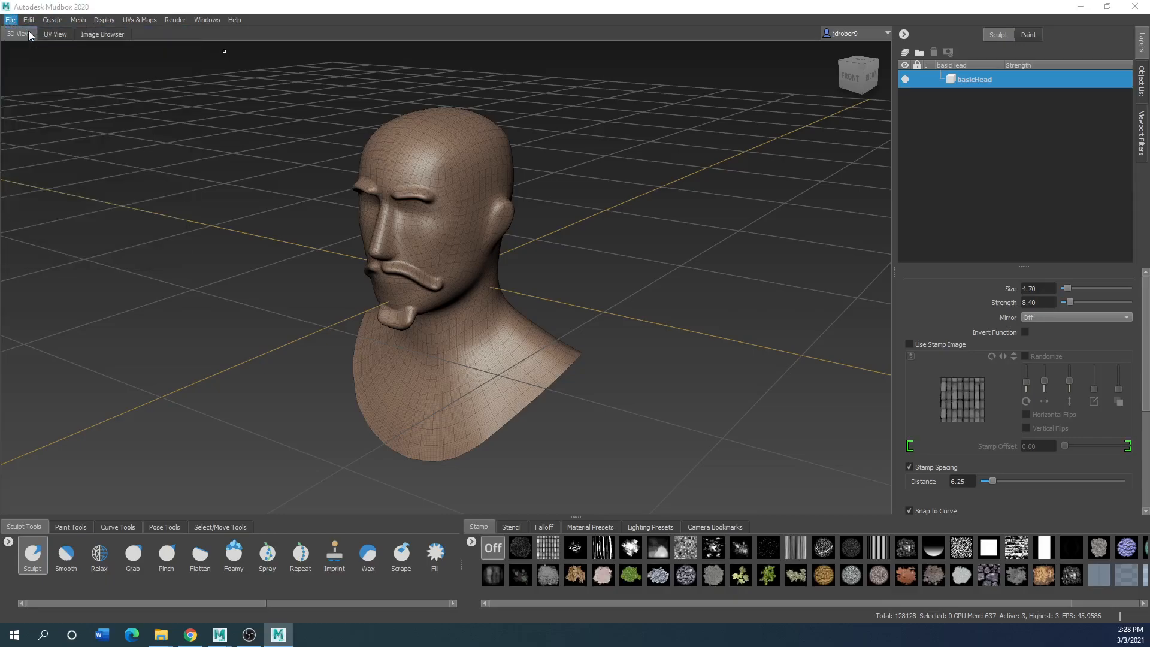
{"action": "left_click", "coordinate": [579, 330]}
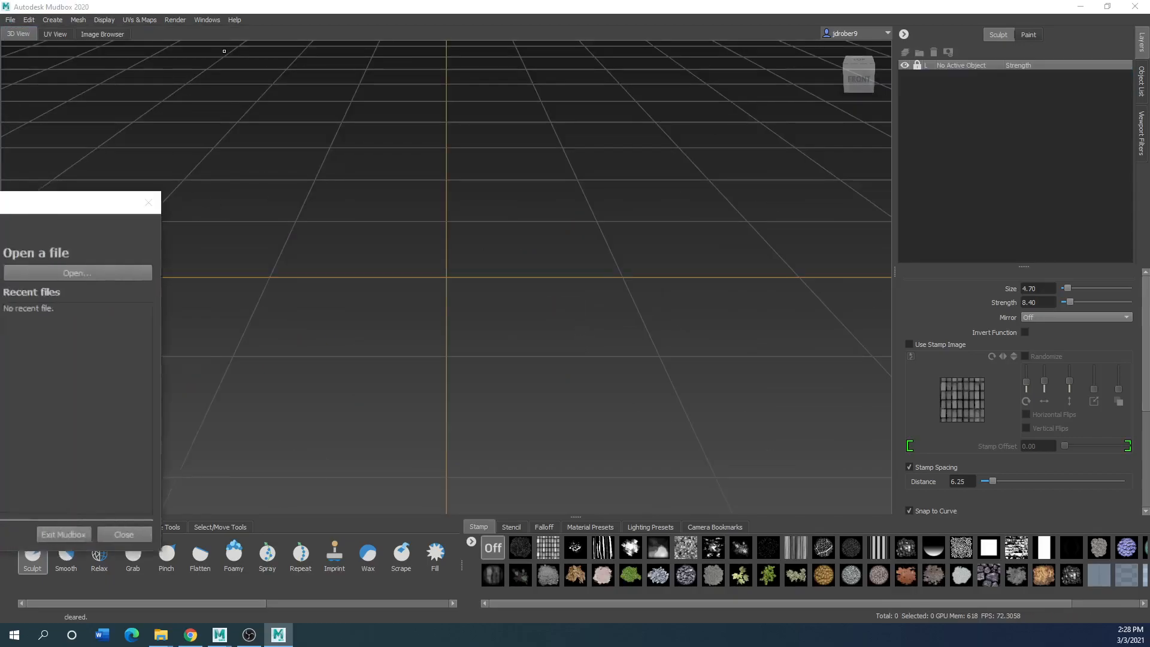
{"action": "scroll", "coordinate": [762, 381], "scroll_direction": "down", "scroll_amount": 4}
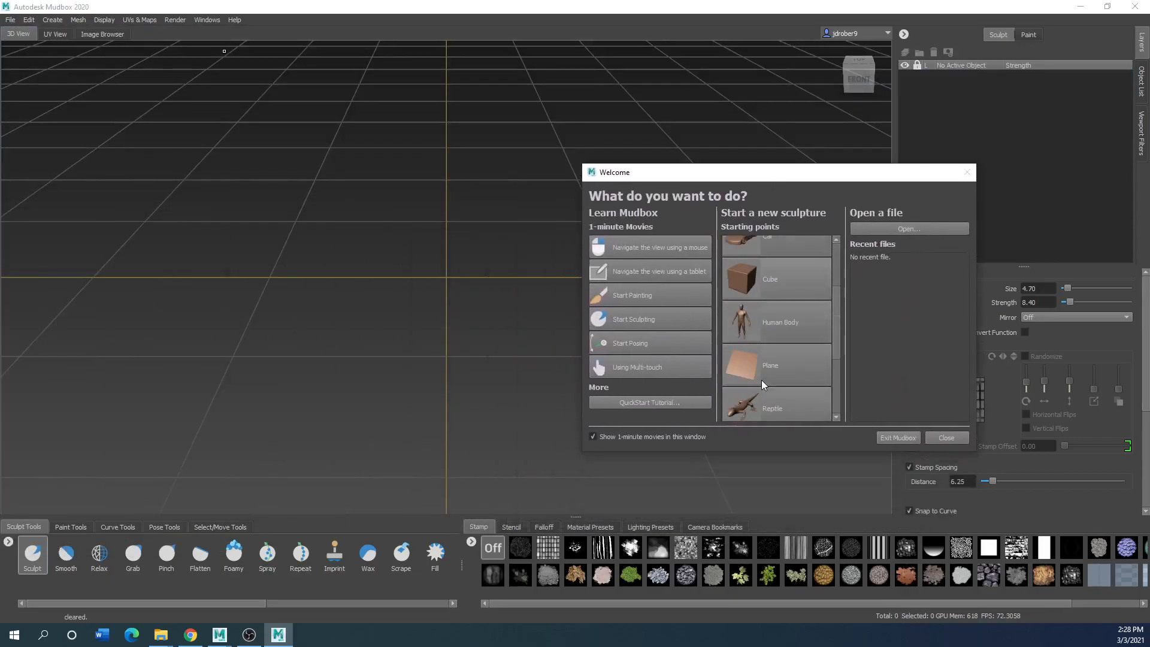
{"action": "left_click", "coordinate": [758, 392]}
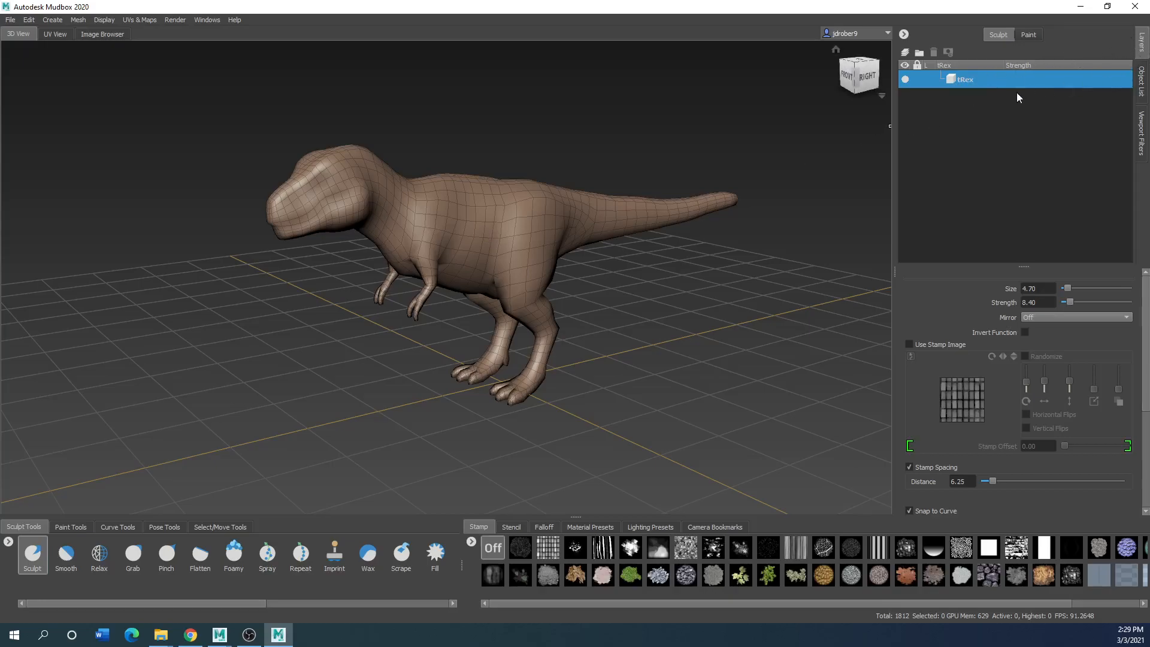
Step: Check the tRex entry's contents in the scene's object list and return to the sculpt layers
{"action": "left_click", "coordinate": [1142, 83]}
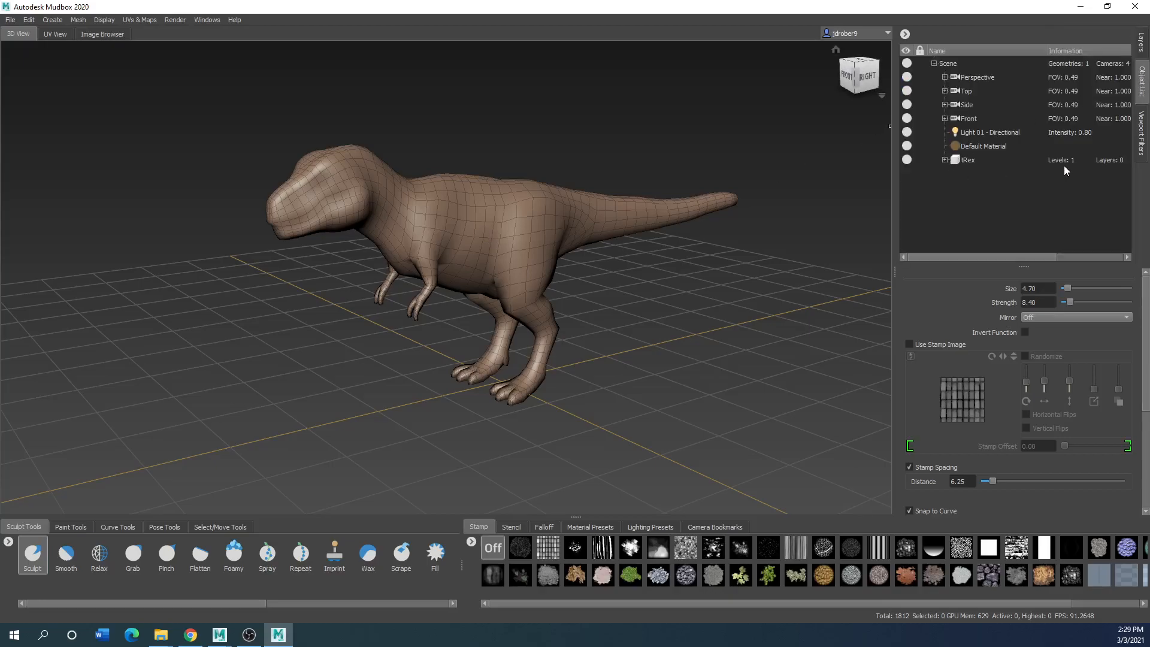
{"action": "left_click", "coordinate": [945, 160]}
{"action": "left_click", "coordinate": [945, 159]}
{"action": "left_click", "coordinate": [1143, 48]}
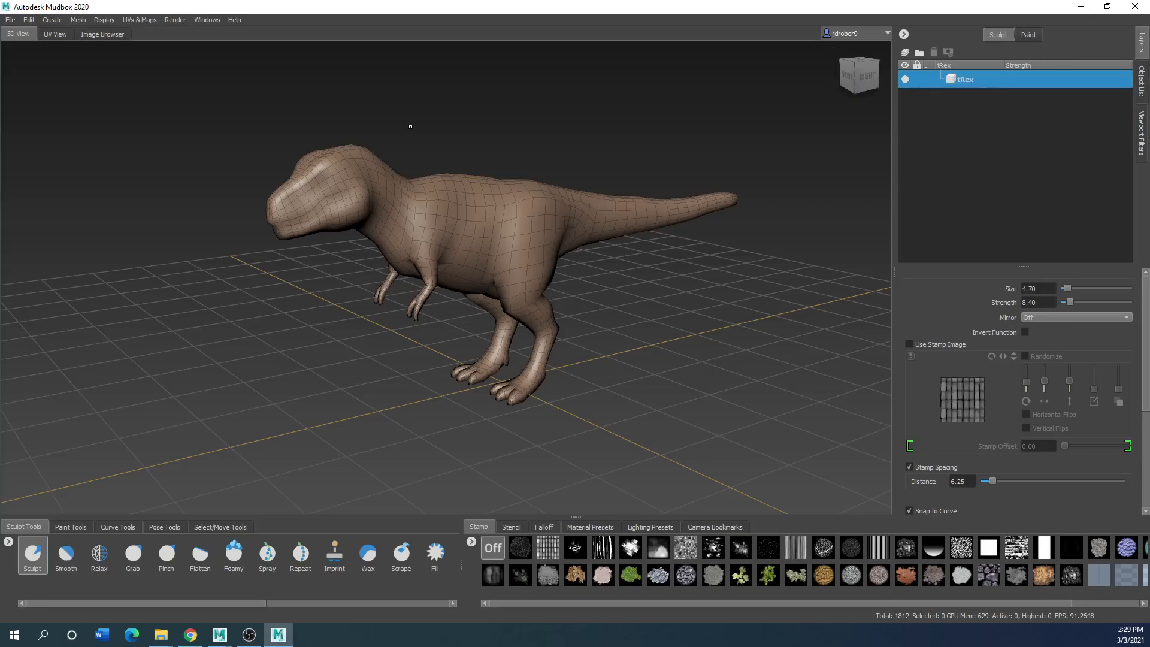
Step: Create a sculpt layer above the tRex base and add two new subdivision levels to the mesh
{"action": "left_click", "coordinate": [906, 54]}
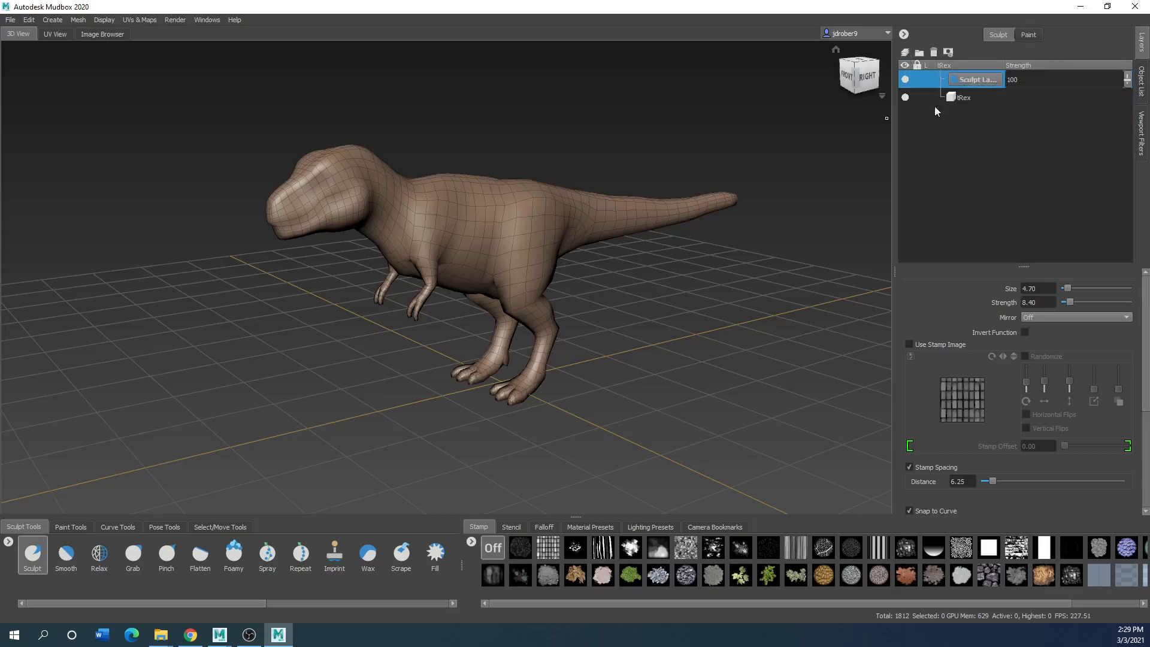
{"action": "left_click_drag", "start_coordinate": [892, 138], "coordinate": [770, 138]}
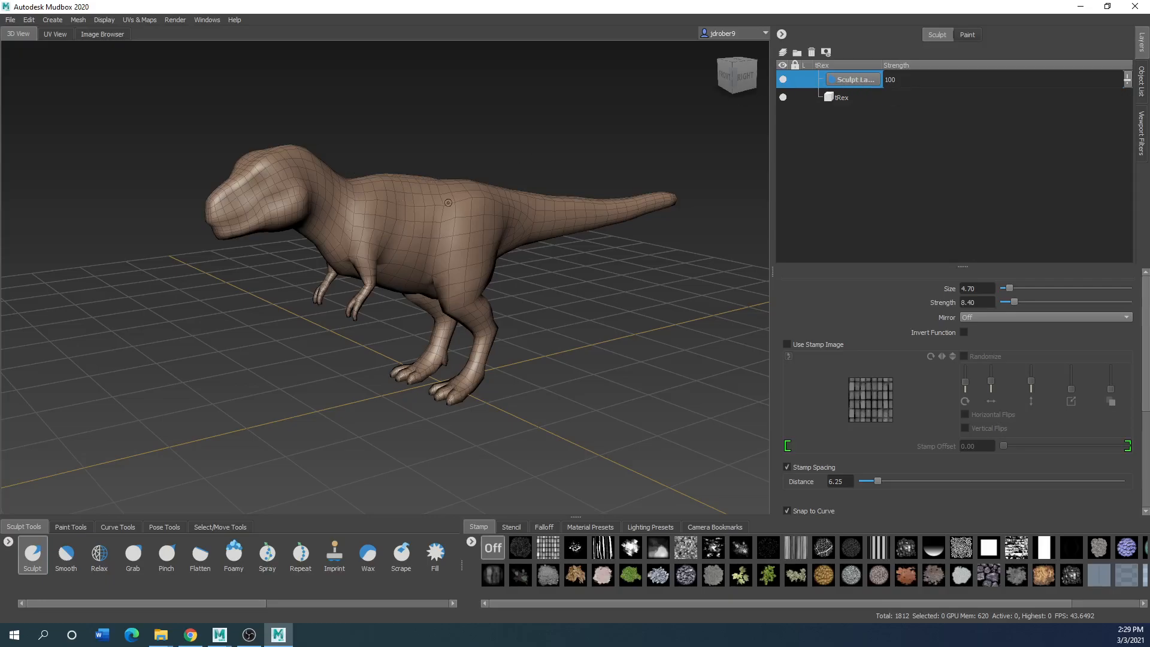
{"action": "left_click", "coordinate": [78, 21]}
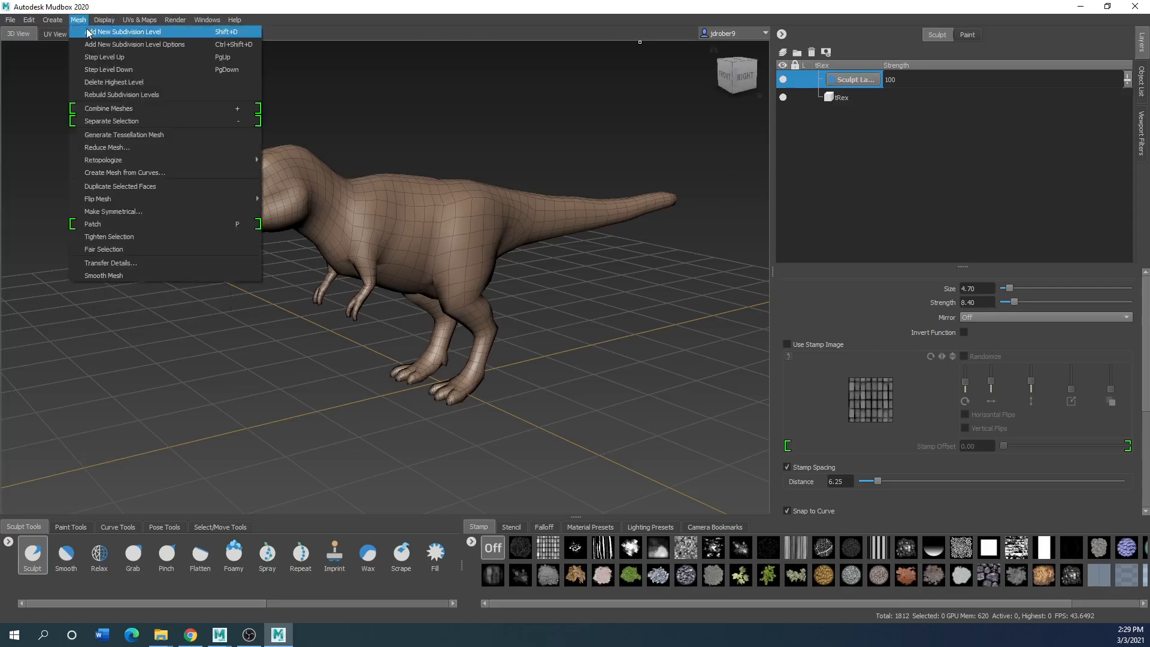
{"action": "left_click", "coordinate": [114, 32]}
{"action": "left_click", "coordinate": [78, 20]}
{"action": "left_click", "coordinate": [94, 34]}
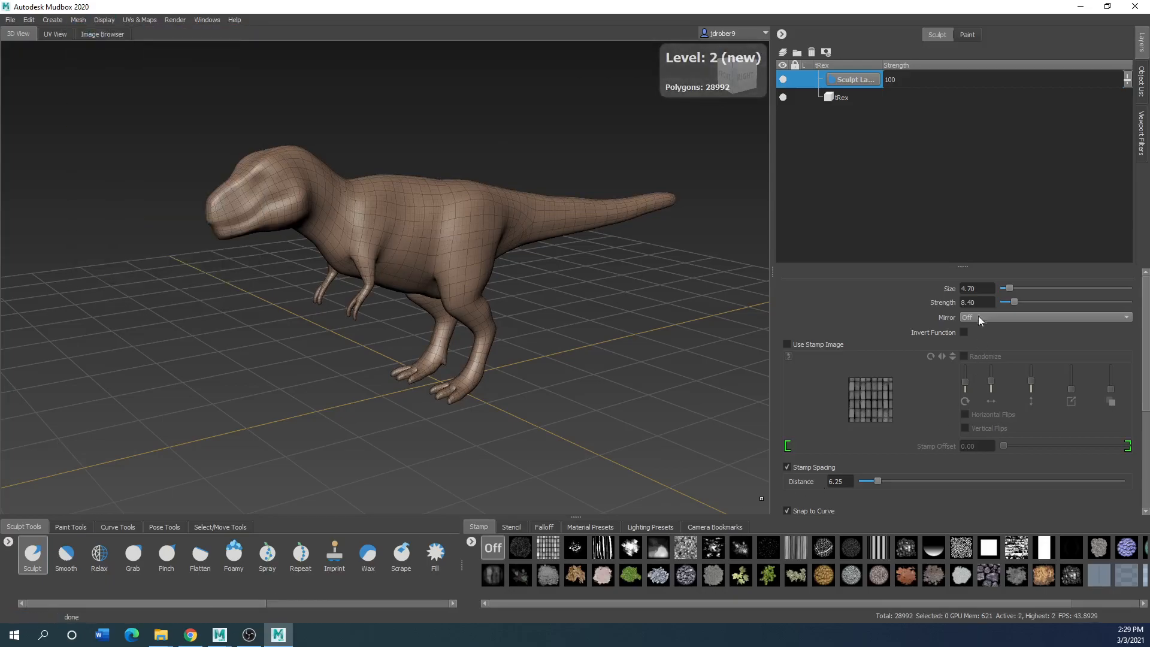
Step: Set the Sculpt brush to size 9.60 and strength 4.80, and undo the test stroke on the T. rex's flank
{"action": "left_click_drag", "start_coordinate": [444, 227], "coordinate": [398, 245]}
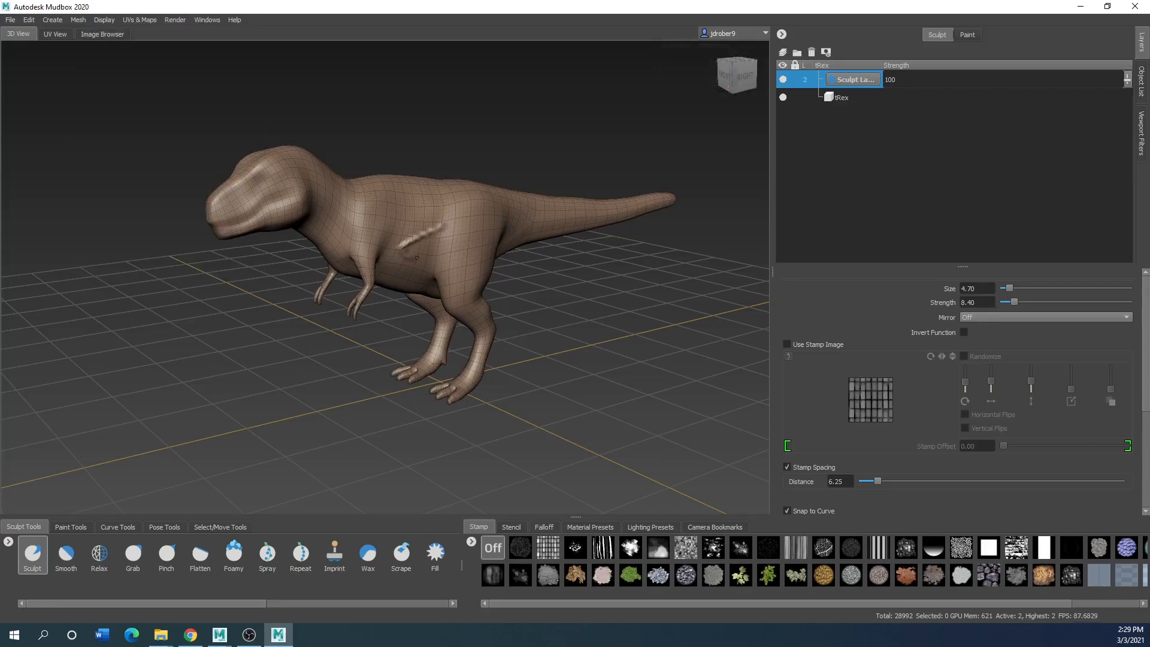
{"action": "scroll", "coordinate": [460, 216], "scroll_direction": "up", "scroll_amount": 3}
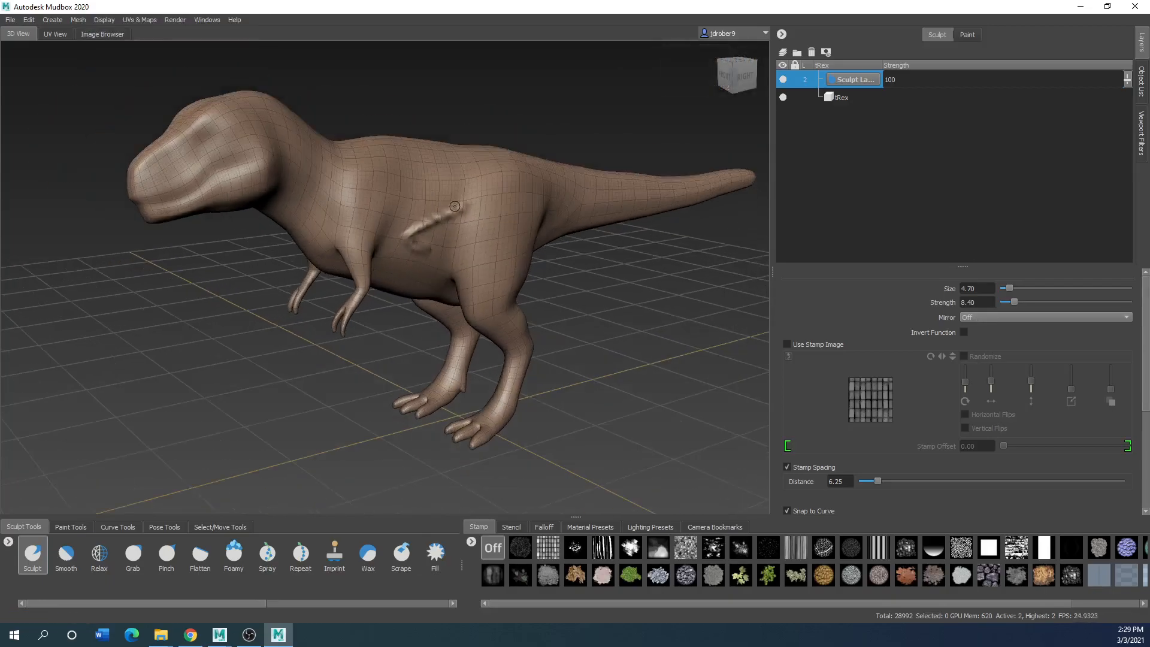
{"action": "left_click_drag", "start_coordinate": [1011, 302], "coordinate": [1016, 288]}
{"action": "key", "text": "ctrl+z"}
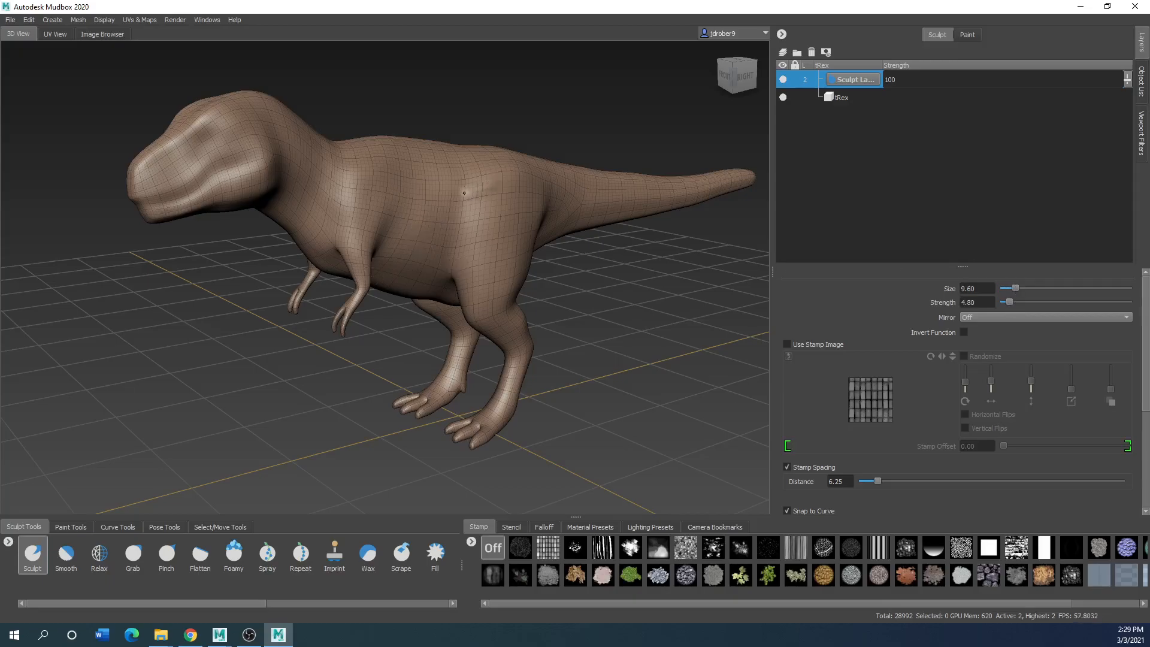
Step: Sculpt long soft ridges along the back and both flanks of the T. rex with the Sculpt brush
{"action": "left_click_drag", "start_coordinate": [321, 180], "coordinate": [478, 152]}
{"action": "left_click_drag", "start_coordinate": [523, 194], "coordinate": [380, 240]}
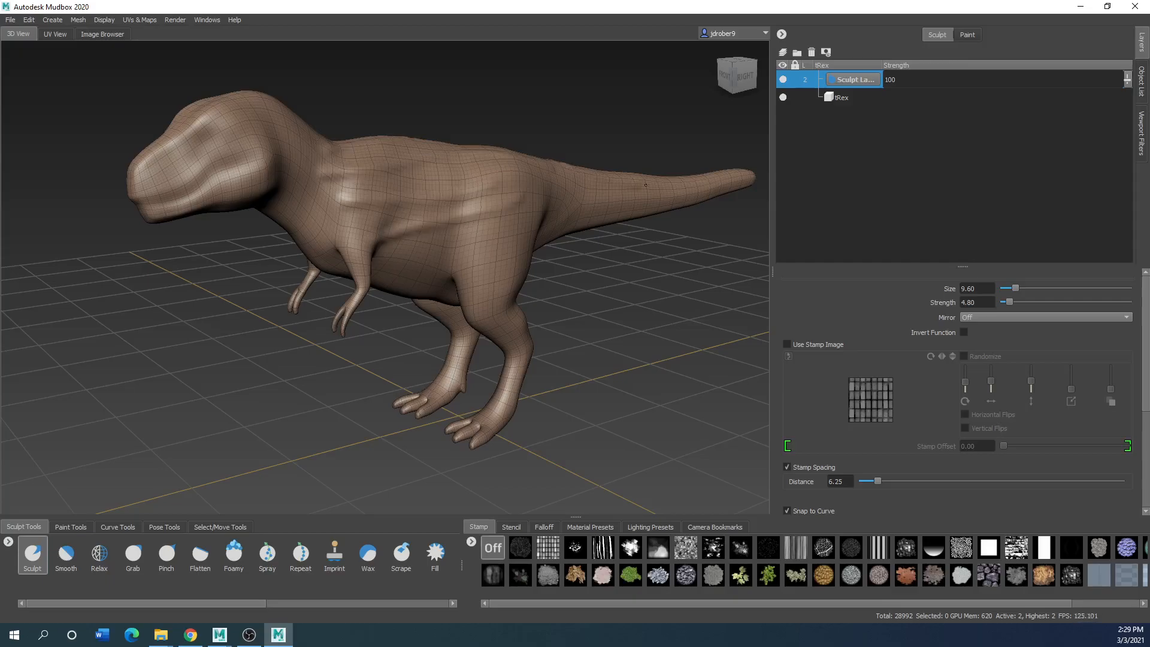
{"action": "mouse_move", "coordinate": [323, 177]}
{"action": "left_mouse_down"}
{"action": "mouse_move", "coordinate": [368, 173]}
{"action": "mouse_move", "coordinate": [163, 222]}
{"action": "mouse_move", "coordinate": [581, 157]}
{"action": "mouse_move", "coordinate": [359, 171]}
{"action": "left_mouse_up"}
{"action": "left_click_drag", "start_coordinate": [502, 155], "coordinate": [369, 140]}
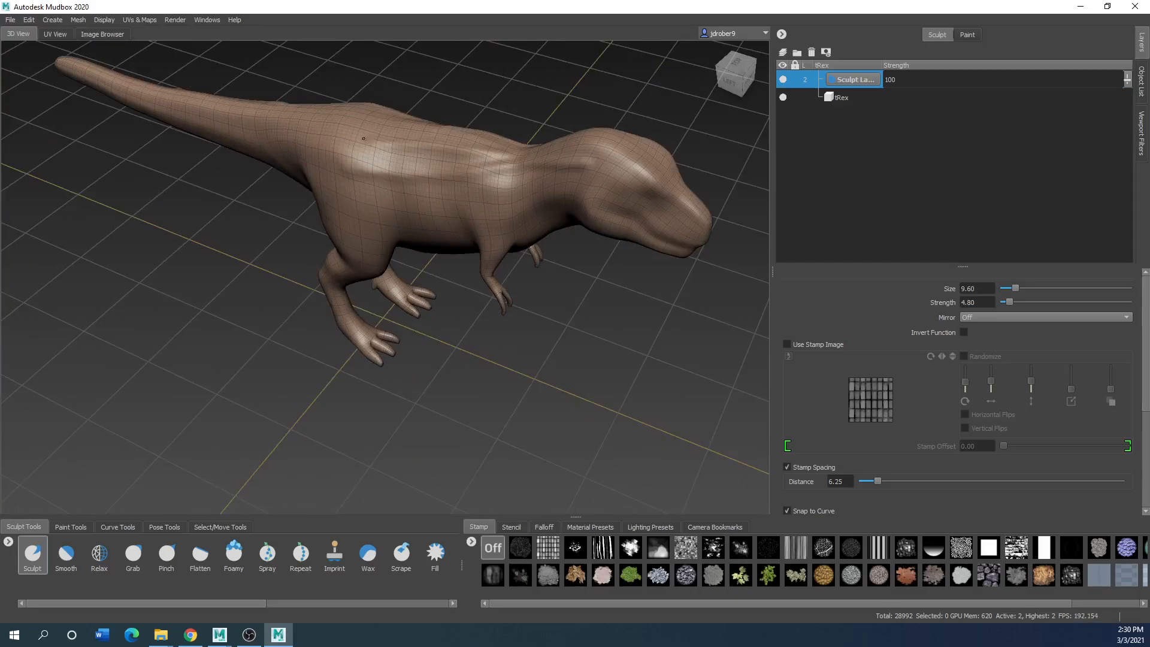
{"action": "left_click_drag", "start_coordinate": [558, 192], "coordinate": [352, 221]}
{"action": "mouse_move", "coordinate": [435, 200]}
{"action": "left_mouse_down"}
{"action": "mouse_move", "coordinate": [355, 201]}
{"action": "mouse_move", "coordinate": [391, 212]}
{"action": "mouse_move", "coordinate": [394, 268]}
{"action": "mouse_move", "coordinate": [423, 248]}
{"action": "left_mouse_up"}
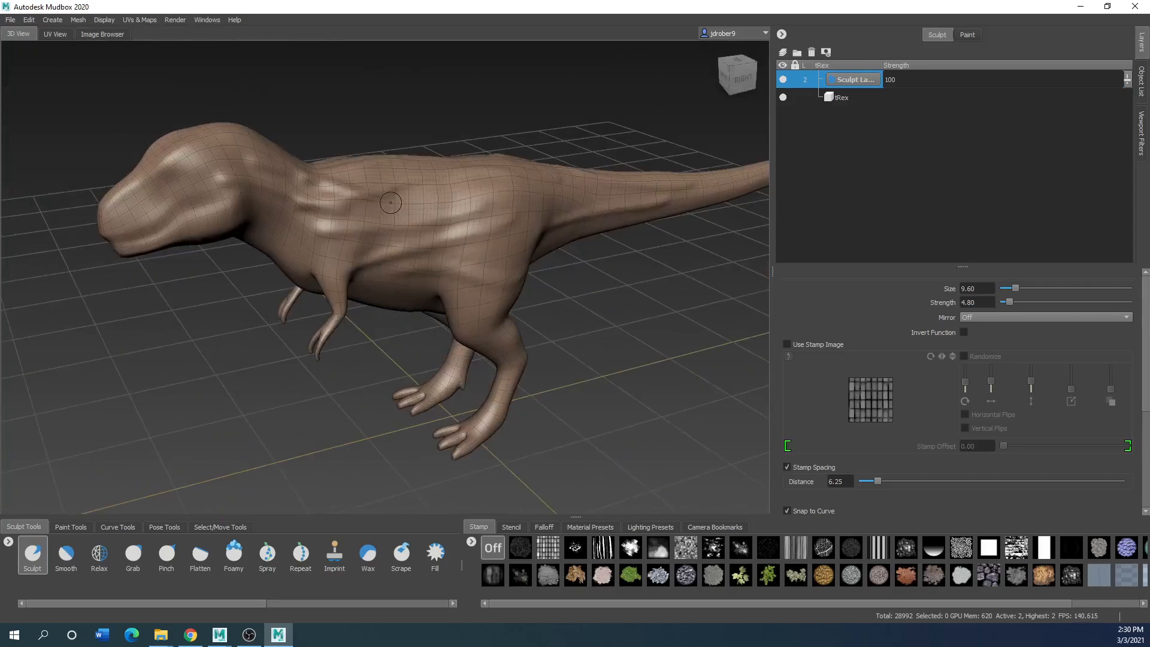
{"action": "key", "text": "F2"}
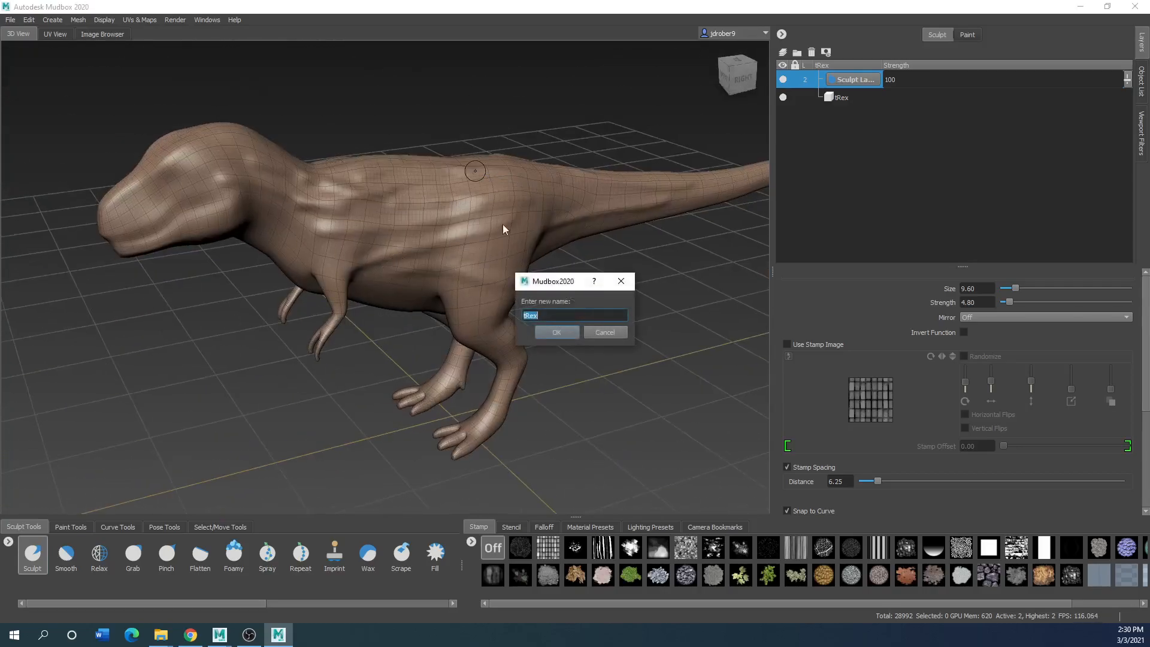
{"action": "left_click", "coordinate": [626, 275]}
{"action": "left_click_drag", "start_coordinate": [455, 302], "coordinate": [388, 191], "text": "alt"}
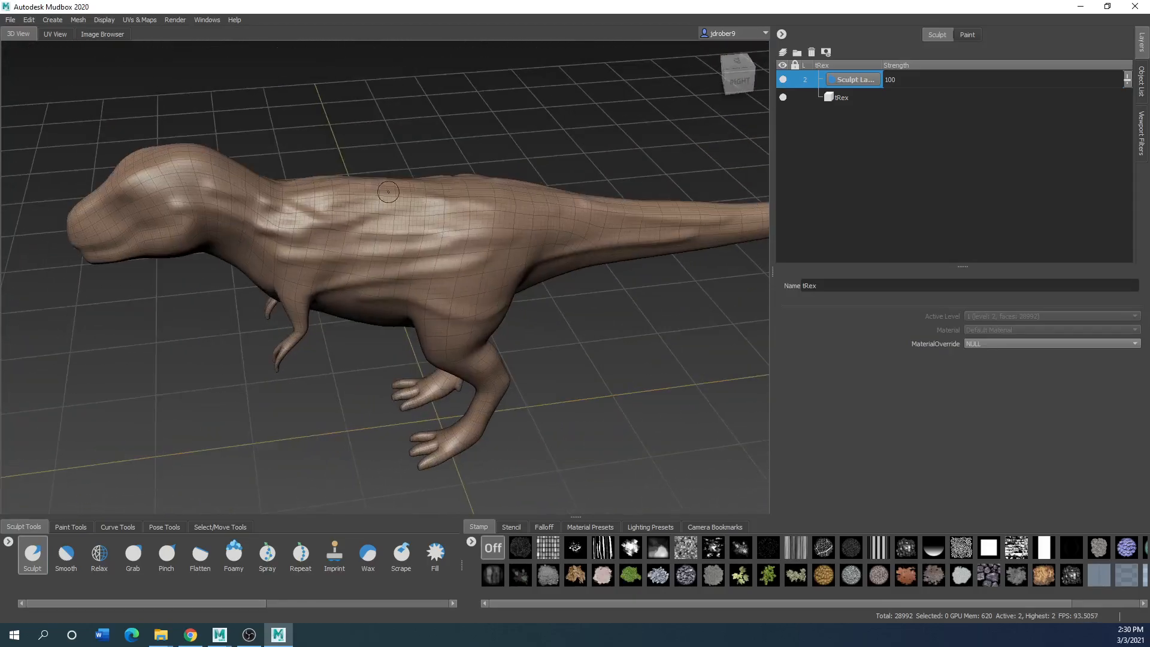
Step: Add another subdivision level to the mesh and try to sculpt on the existing sculpt layer
{"action": "left_click", "coordinate": [79, 20]}
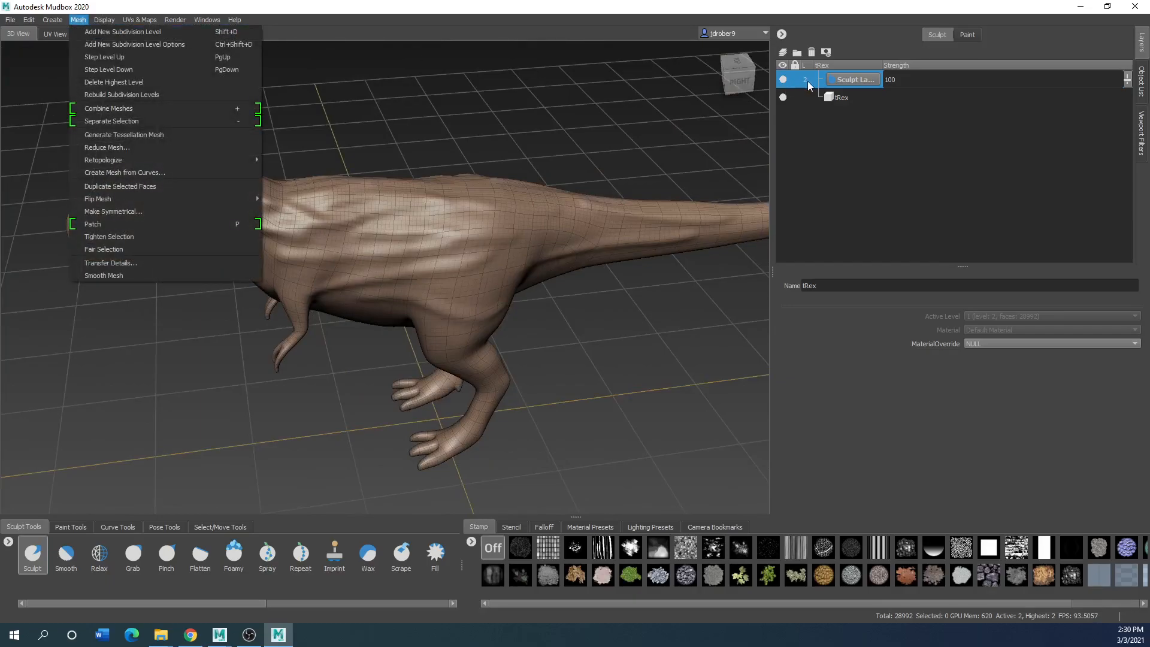
{"action": "left_click", "coordinate": [134, 31]}
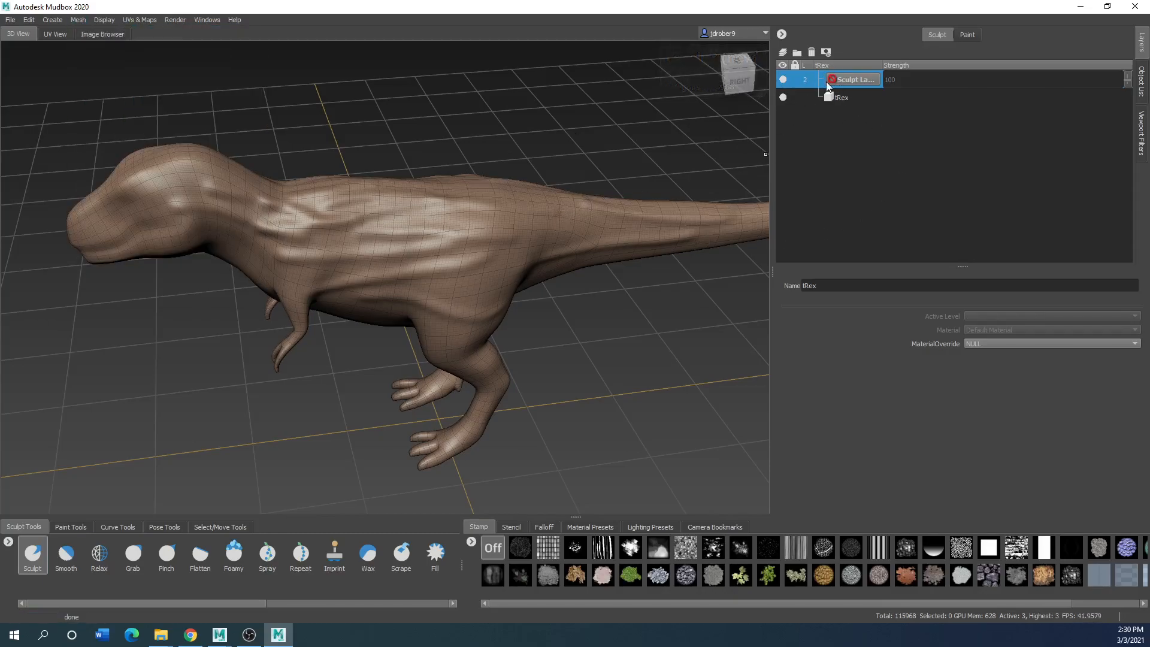
{"action": "left_click", "coordinate": [351, 256]}
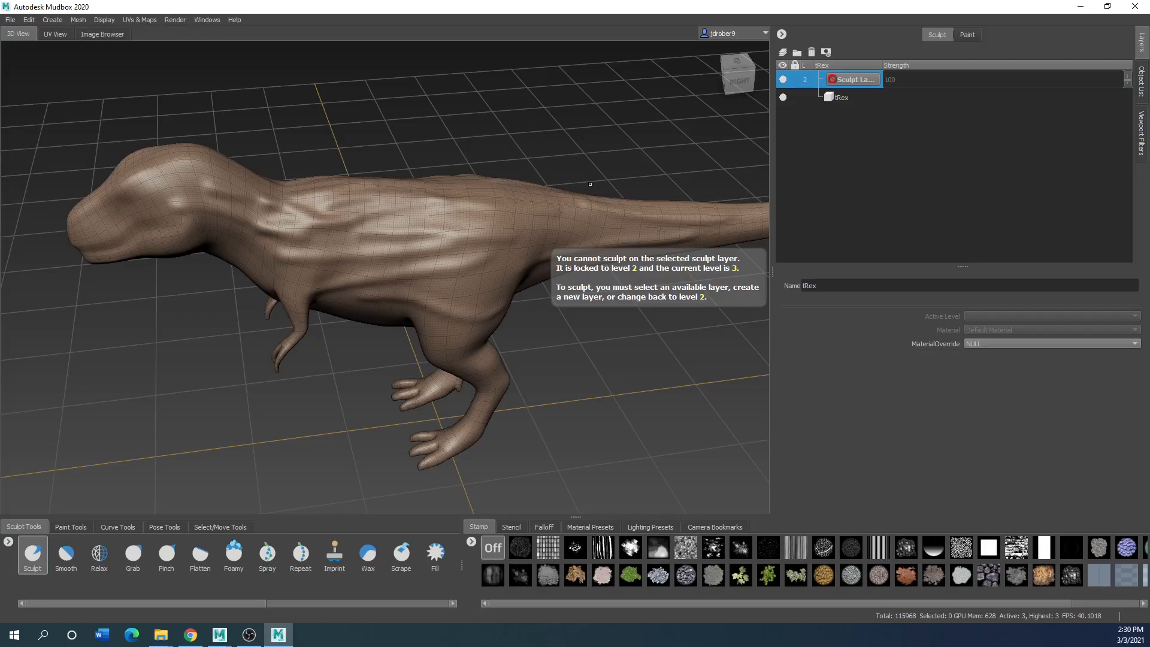
Step: Step the mesh down to subdivision level 2 and bring it back up to level 3
{"action": "left_click", "coordinate": [78, 22]}
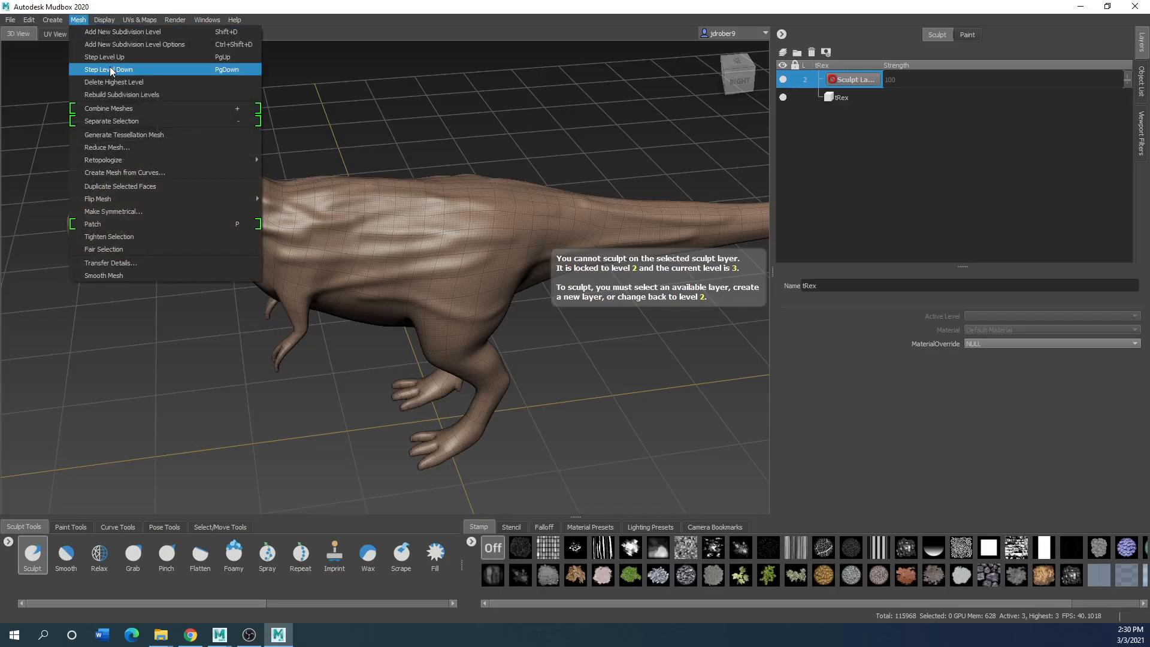
{"action": "left_click", "coordinate": [112, 71]}
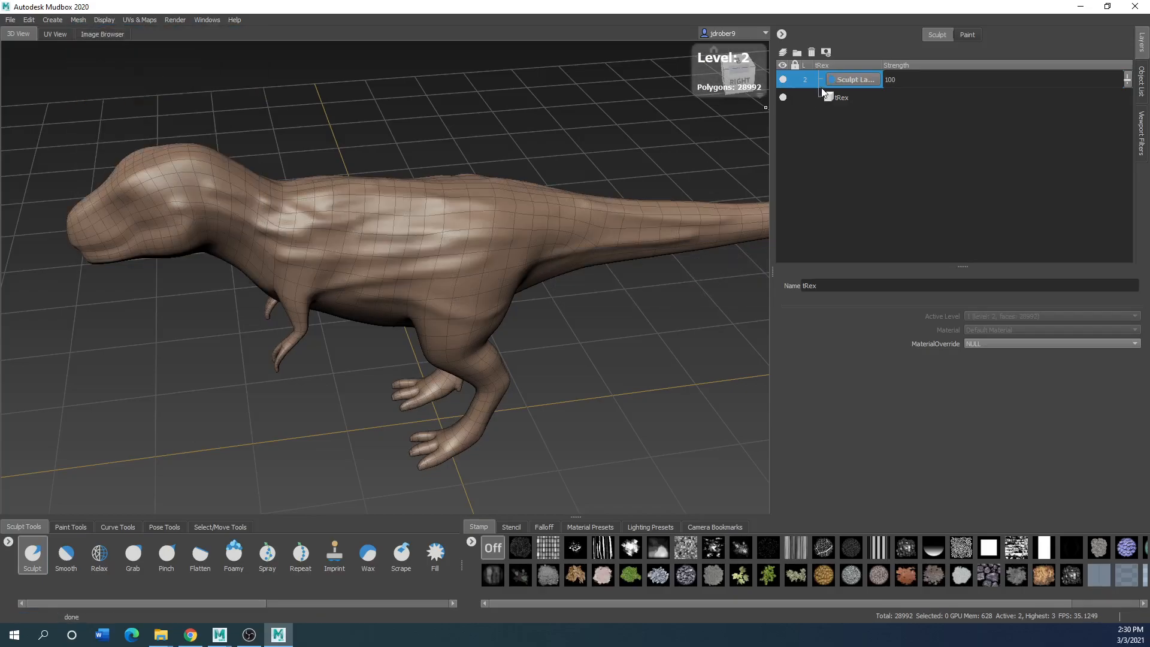
{"action": "left_click", "coordinate": [76, 20]}
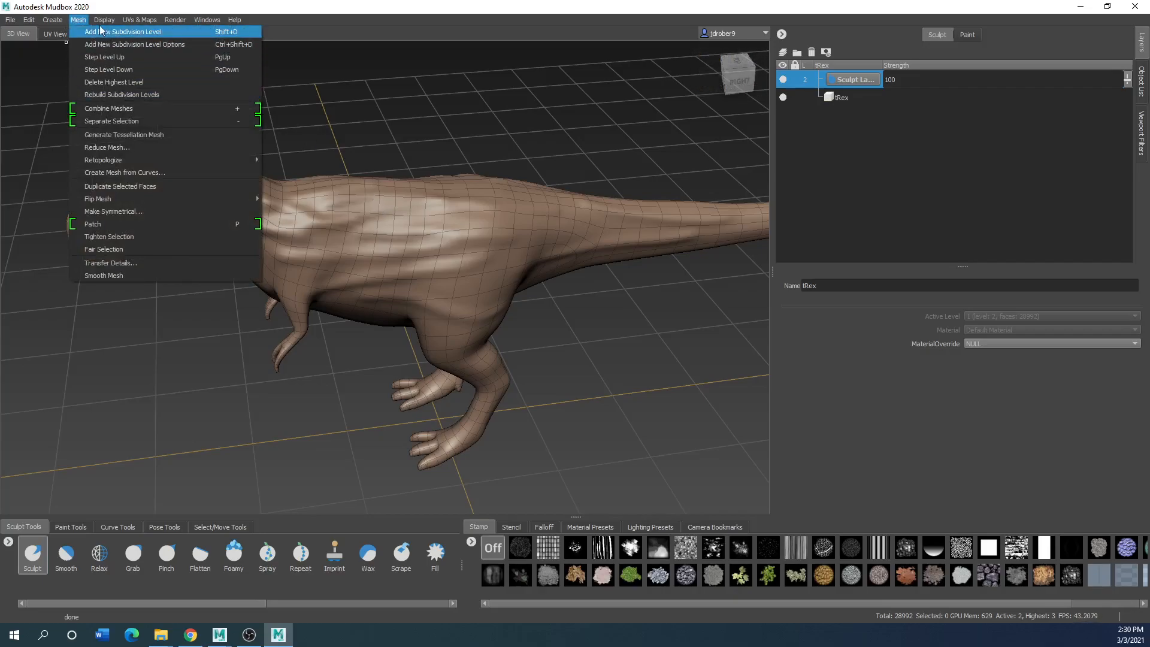
{"action": "left_click", "coordinate": [98, 30]}
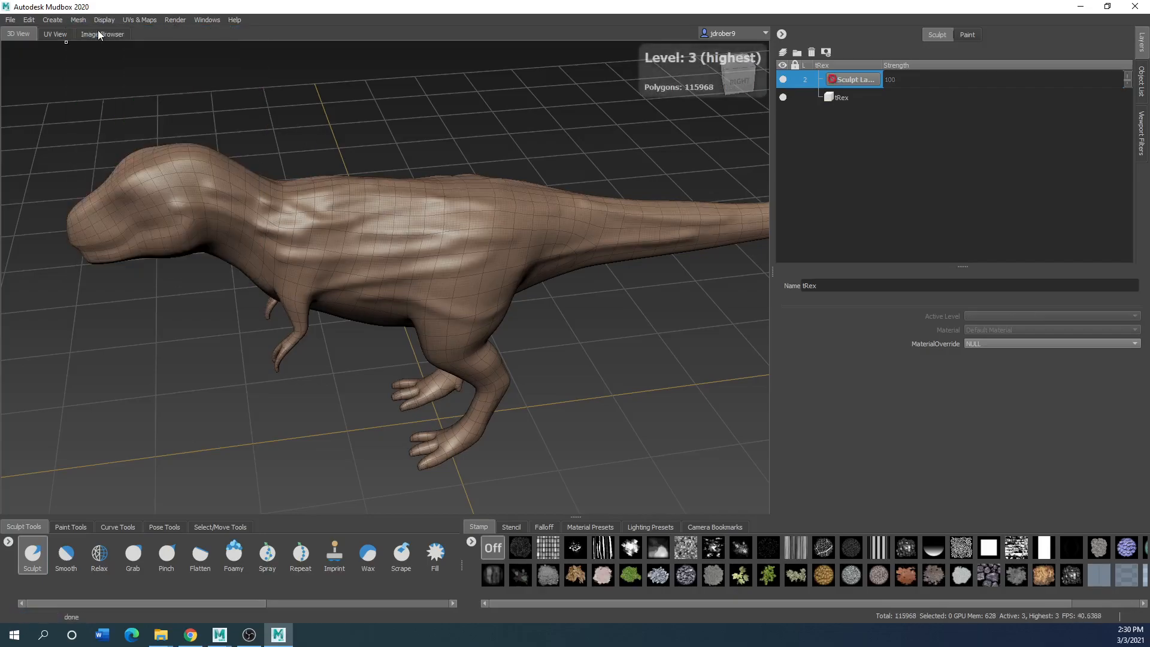
Step: Create a second sculpt layer and sculpt finer ridges along the T. rex's flank at subdivision level 3
{"action": "left_click", "coordinate": [783, 52]}
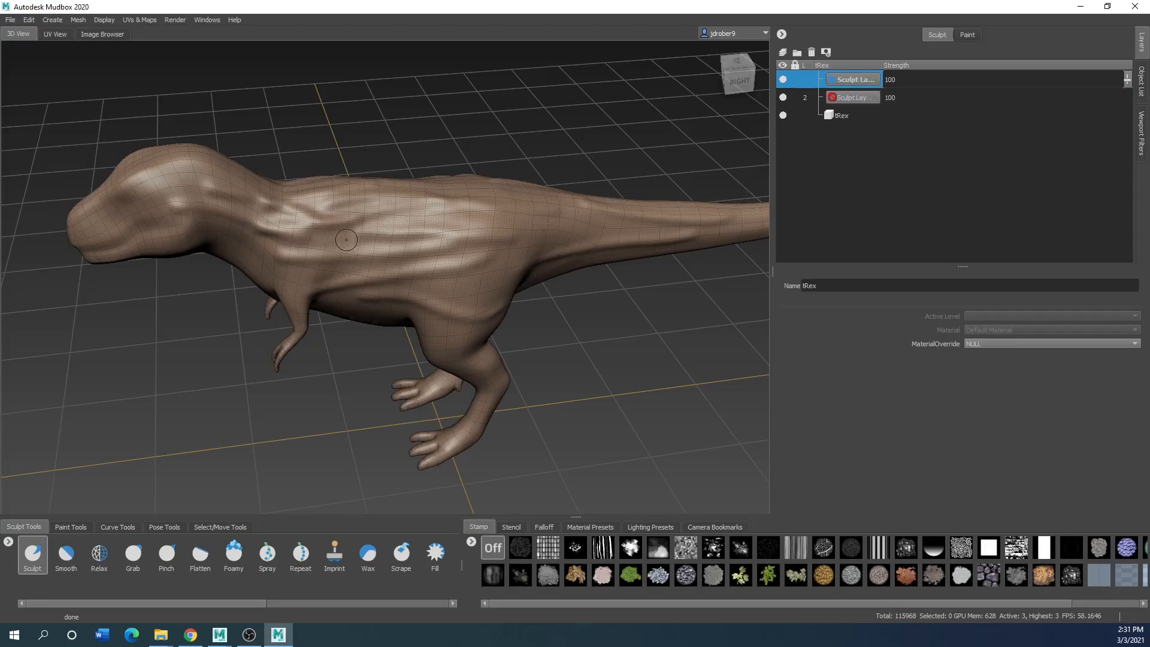
{"action": "left_click_drag", "start_coordinate": [335, 249], "coordinate": [467, 229]}
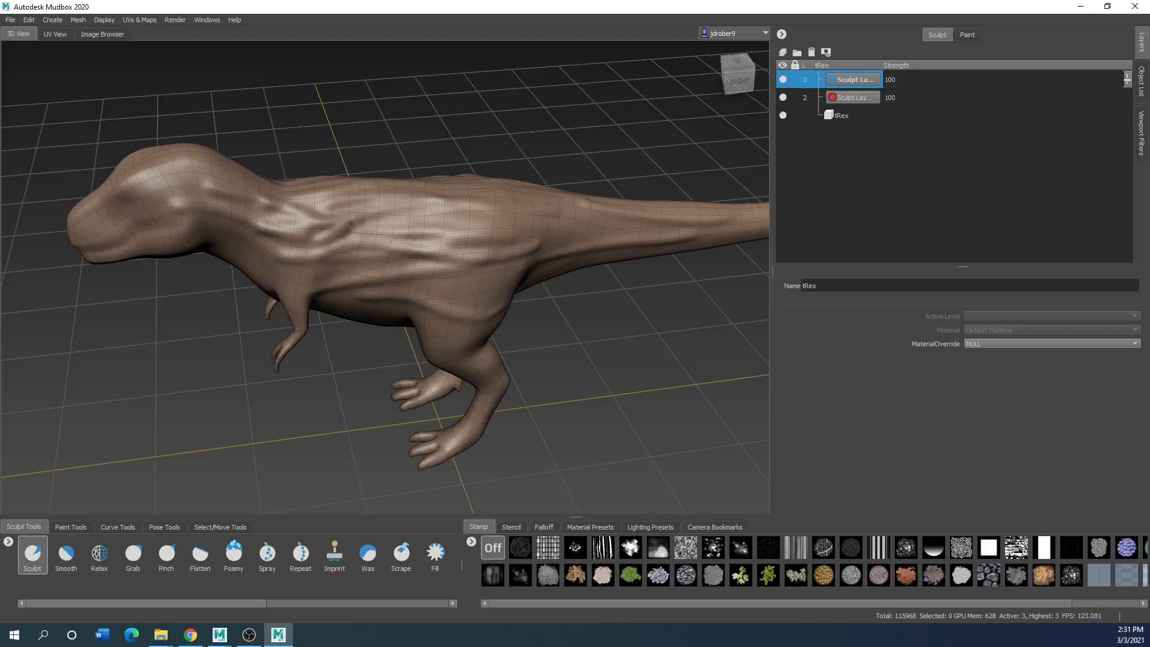
{"action": "left_click_drag", "start_coordinate": [345, 227], "coordinate": [506, 225]}
{"action": "left_click_drag", "start_coordinate": [288, 214], "coordinate": [460, 216]}
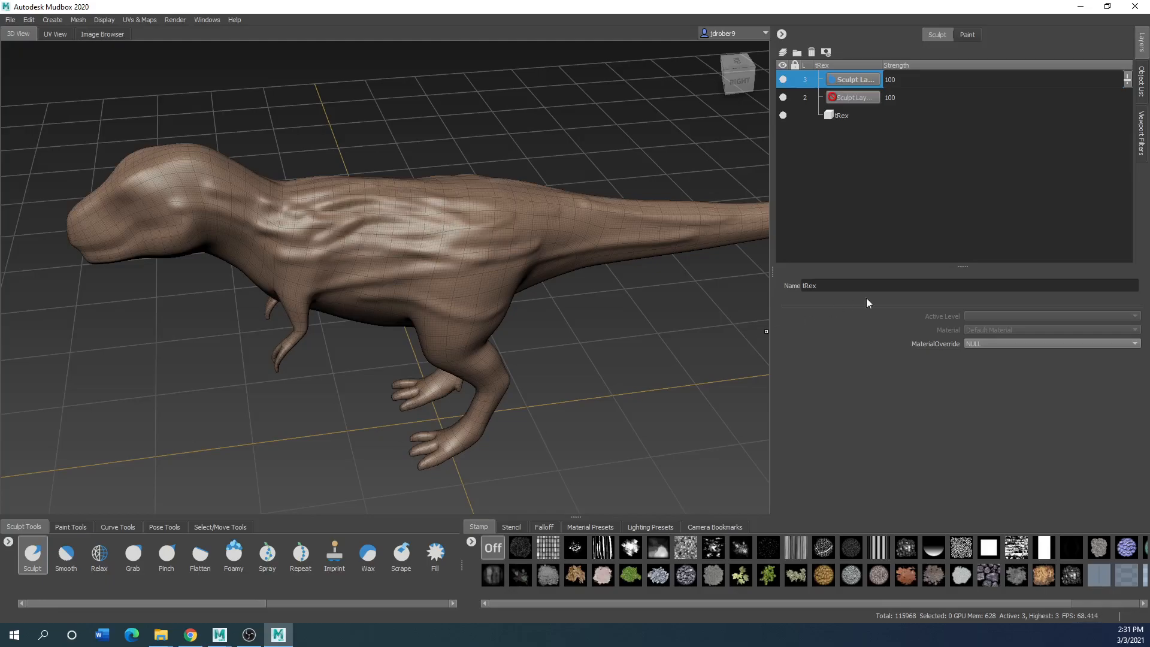
Step: Switch to the Foamy brush and raise bumpy ridges along the near flank, spine, tail base and back of the head
{"action": "left_click", "coordinate": [34, 562]}
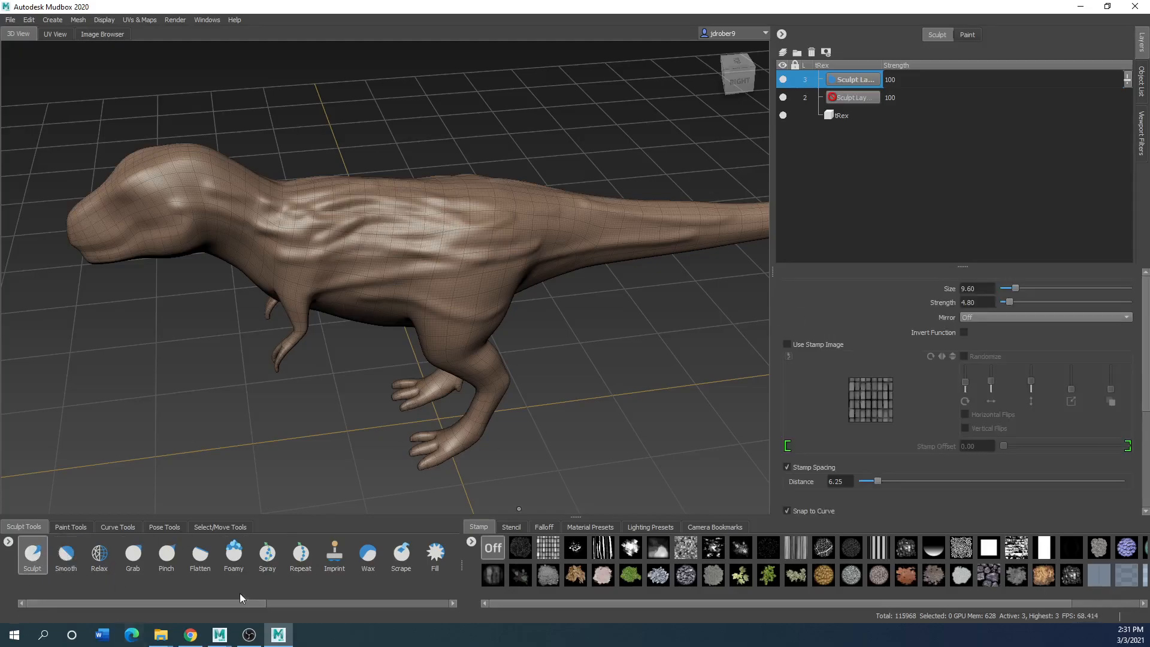
{"action": "left_click", "coordinate": [233, 554]}
{"action": "mouse_move", "coordinate": [294, 184]}
{"action": "left_mouse_down"}
{"action": "mouse_move", "coordinate": [395, 206]}
{"action": "mouse_move", "coordinate": [652, 212]}
{"action": "left_mouse_up"}
{"action": "left_click_drag", "start_coordinate": [283, 240], "coordinate": [339, 261]}
{"action": "left_click_drag", "start_coordinate": [430, 246], "coordinate": [488, 253]}
{"action": "mouse_move", "coordinate": [437, 206]}
{"action": "left_mouse_down"}
{"action": "mouse_move", "coordinate": [449, 185]}
{"action": "mouse_move", "coordinate": [539, 201]}
{"action": "left_mouse_up"}
{"action": "left_click_drag", "start_coordinate": [354, 177], "coordinate": [419, 179]}
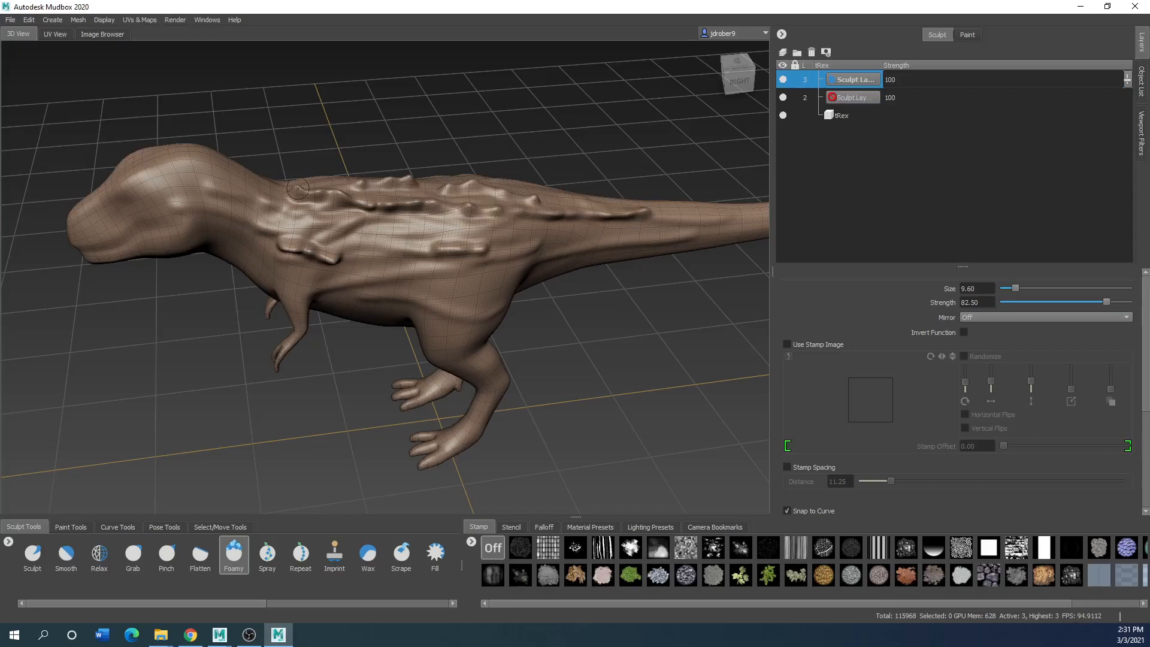
{"action": "left_click_drag", "start_coordinate": [172, 144], "coordinate": [266, 181]}
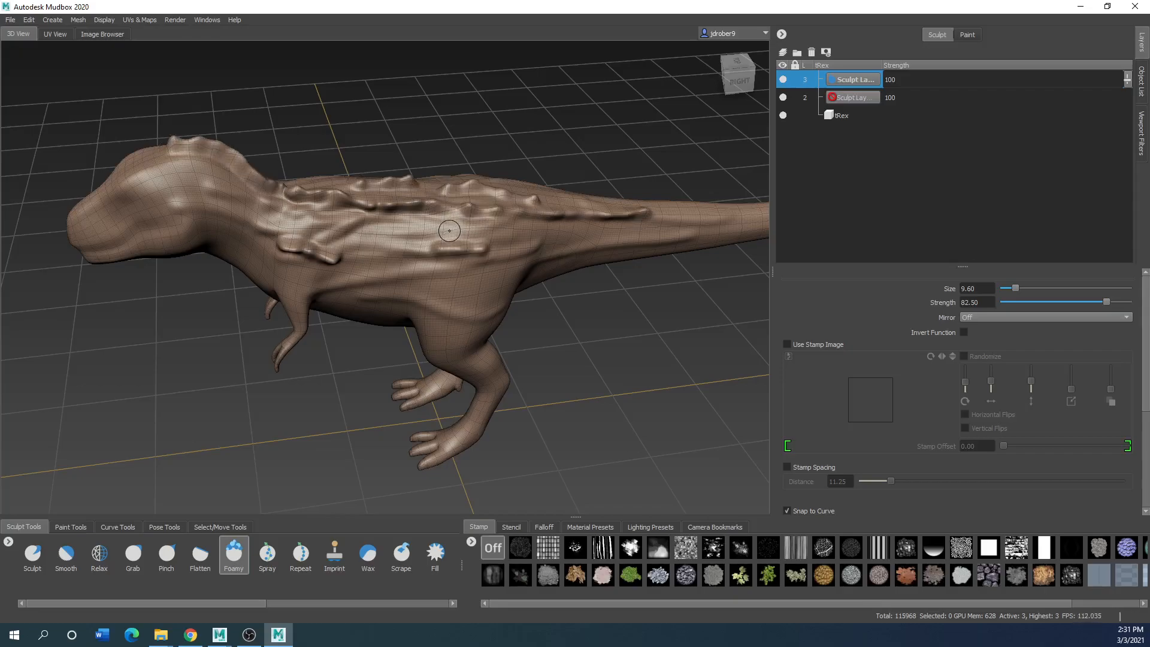
Step: Raise more Foamy bumps along the opposite side of the T. rex's back, flank and neck
{"action": "mouse_move", "coordinate": [387, 305]}
{"action": "left_mouse_down", "text": "alt"}
{"action": "mouse_move", "coordinate": [540, 137]}
{"action": "mouse_move", "coordinate": [315, 139]}
{"action": "left_mouse_up", "text": "alt"}
{"action": "left_click_drag", "start_coordinate": [467, 168], "coordinate": [315, 203]}
{"action": "left_click_drag", "start_coordinate": [399, 146], "coordinate": [302, 169]}
{"action": "left_click_drag", "start_coordinate": [309, 129], "coordinate": [245, 136]}
{"action": "left_click_drag", "start_coordinate": [635, 137], "coordinate": [418, 208]}
{"action": "left_click_drag", "start_coordinate": [461, 153], "coordinate": [383, 179]}
{"action": "left_click_drag", "start_coordinate": [610, 122], "coordinate": [515, 158]}
Step: Add further Foamy bumps to the near side's flank, shoulder, tail base and neck
{"action": "mouse_move", "coordinate": [515, 204]}
{"action": "left_mouse_down", "text": "alt"}
{"action": "mouse_move", "coordinate": [389, 240]}
{"action": "mouse_move", "coordinate": [230, 197]}
{"action": "left_mouse_up", "text": "alt"}
{"action": "left_click_drag", "start_coordinate": [319, 231], "coordinate": [456, 244]}
{"action": "mouse_move", "coordinate": [209, 183]}
{"action": "left_mouse_down"}
{"action": "mouse_move", "coordinate": [333, 218]}
{"action": "mouse_move", "coordinate": [378, 214]}
{"action": "left_mouse_up"}
{"action": "left_click_drag", "start_coordinate": [495, 230], "coordinate": [624, 246]}
{"action": "left_click_drag", "start_coordinate": [181, 164], "coordinate": [270, 201]}
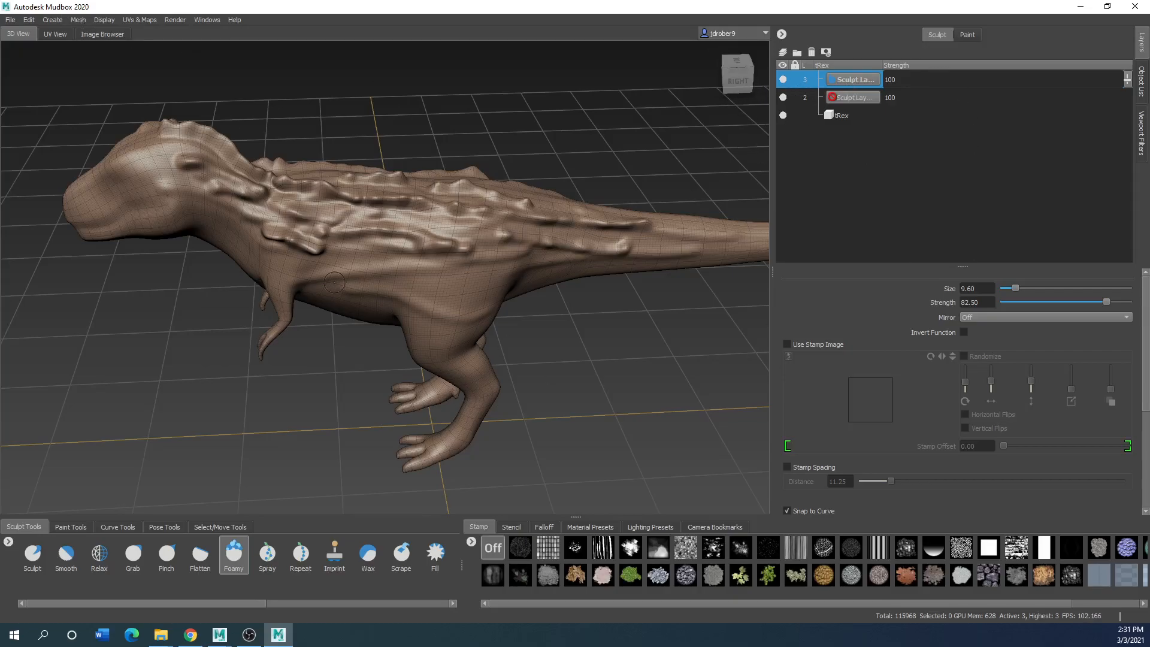
Step: Hide both sculpt layers so that only the tRex base shape is displayed
{"action": "left_click_drag", "start_coordinate": [432, 303], "coordinate": [634, 301], "text": "alt"}
{"action": "mouse_move", "coordinate": [621, 304]}
{"action": "left_mouse_down", "text": "alt"}
{"action": "mouse_move", "coordinate": [327, 255]}
{"action": "mouse_move", "coordinate": [340, 230]}
{"action": "left_mouse_up", "text": "alt"}
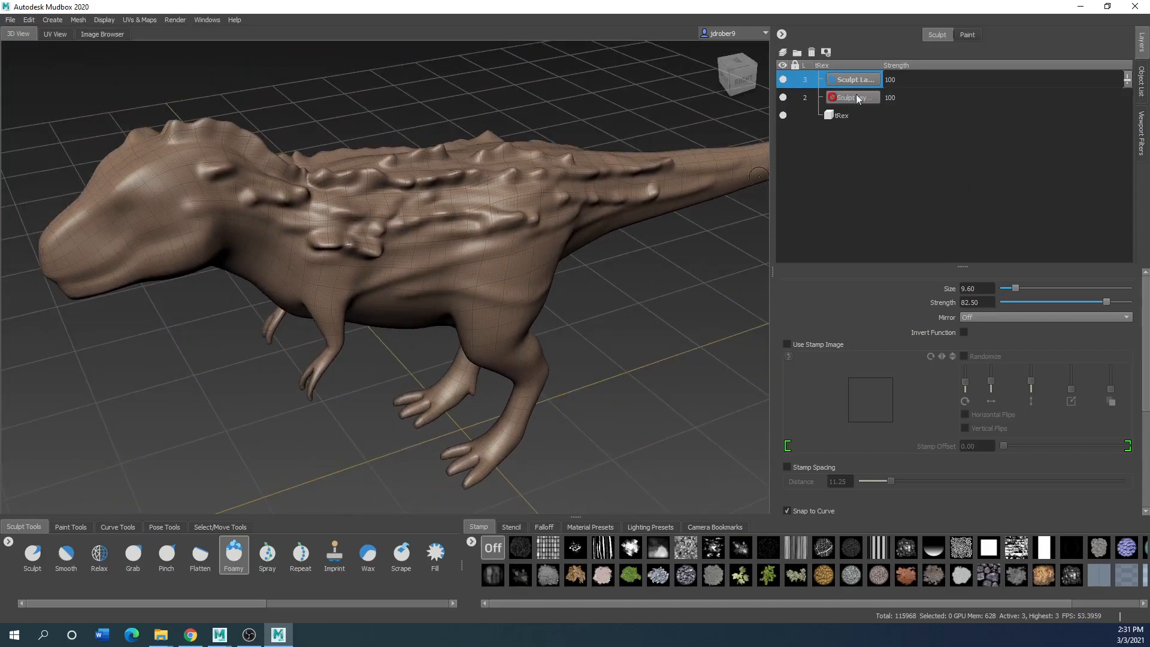
{"action": "left_click", "coordinate": [782, 80]}
{"action": "left_click", "coordinate": [783, 97]}
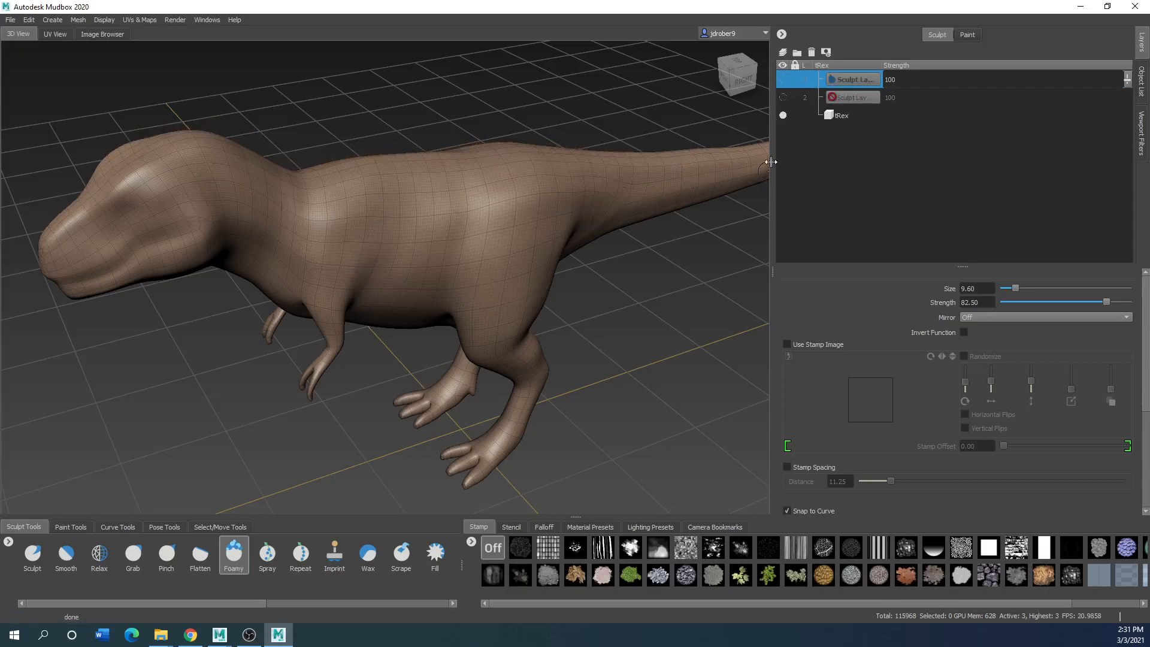
Step: Show both sculpt layers again and set the upper, level 3 layer's strength to 65
{"action": "left_click", "coordinate": [847, 116]}
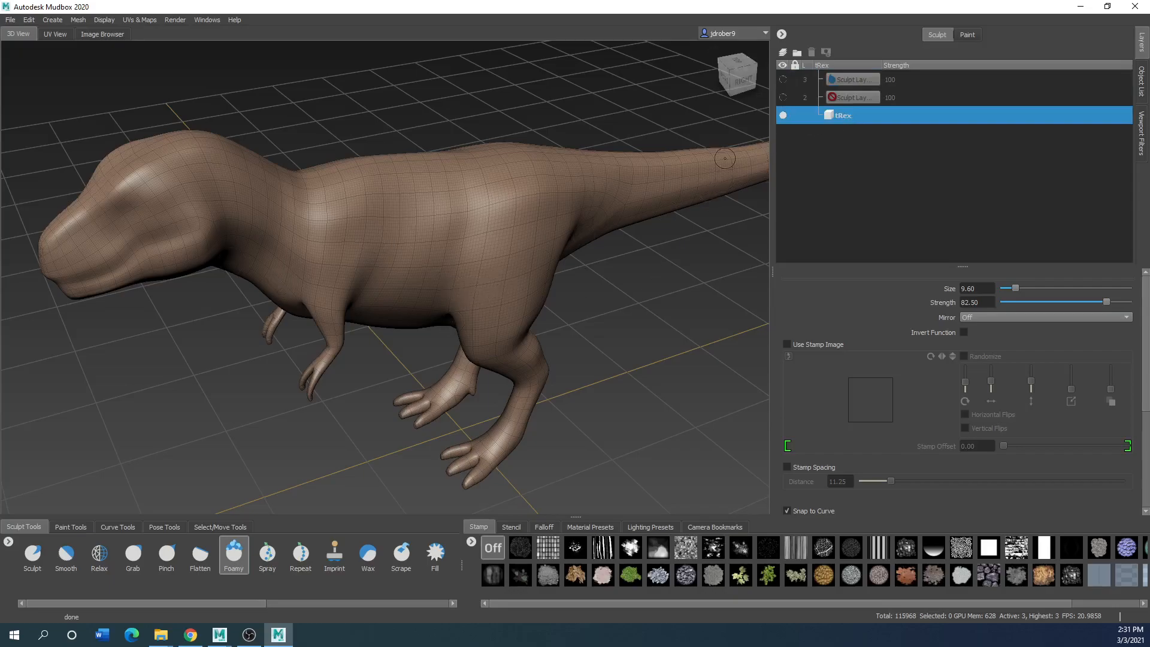
{"action": "left_click", "coordinate": [783, 80]}
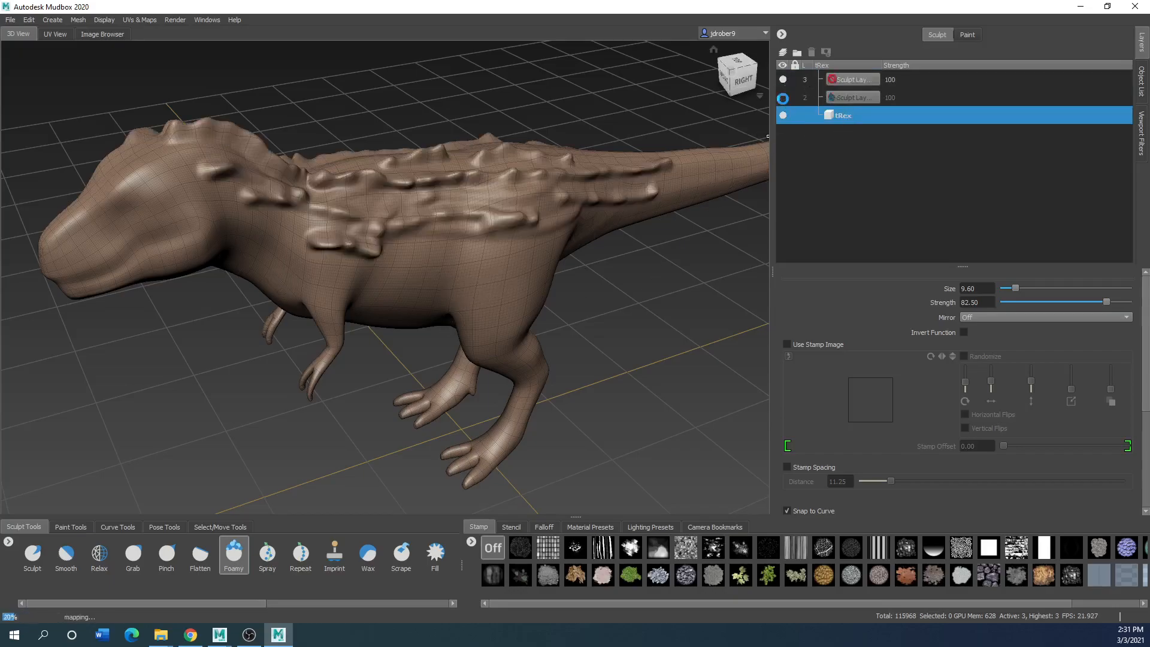
{"action": "left_click", "coordinate": [783, 97]}
{"action": "left_click", "coordinate": [865, 85]}
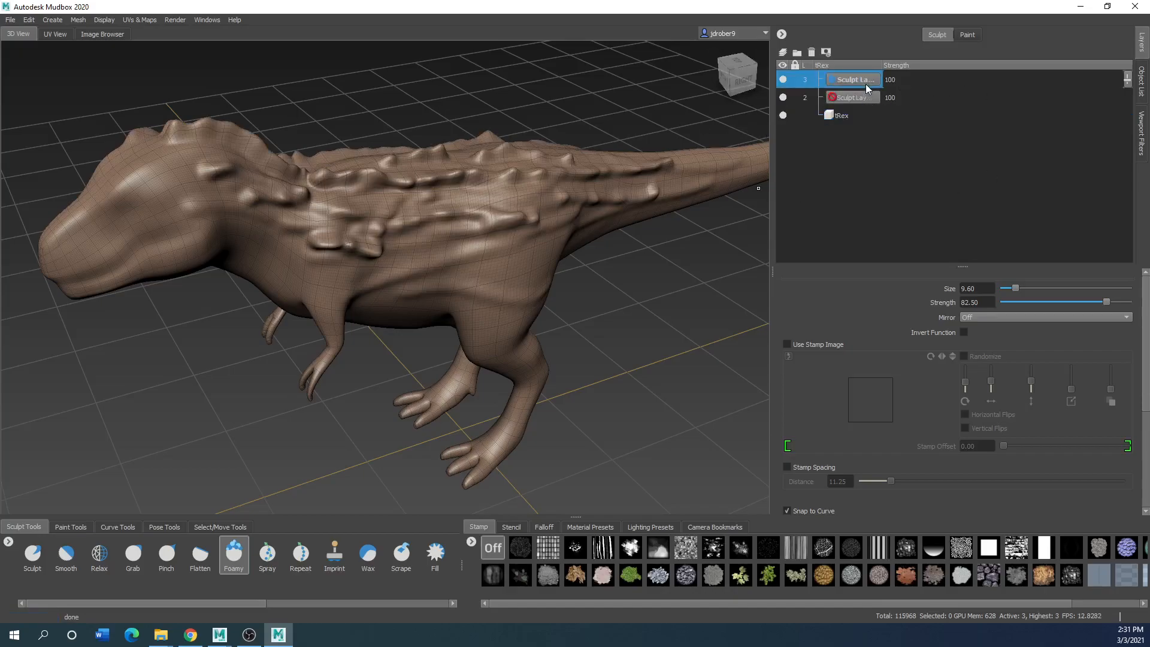
{"action": "mouse_move", "coordinate": [1129, 85]}
{"action": "left_mouse_down"}
{"action": "mouse_move", "coordinate": [1128, 147]}
{"action": "mouse_move", "coordinate": [1116, 88]}
{"action": "mouse_move", "coordinate": [1118, 108]}
{"action": "left_mouse_up"}
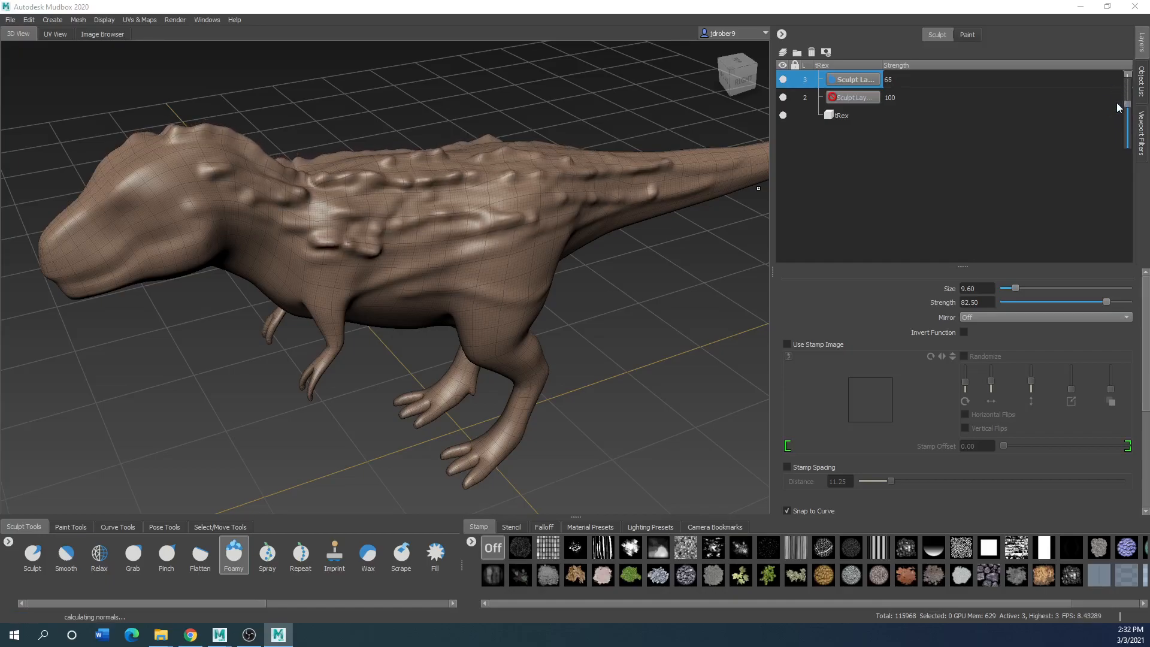
Step: Select the level 2 sculpt layer and step the T. rex mesh down to subdivision level 2 for sculpting
{"action": "left_click", "coordinate": [854, 99]}
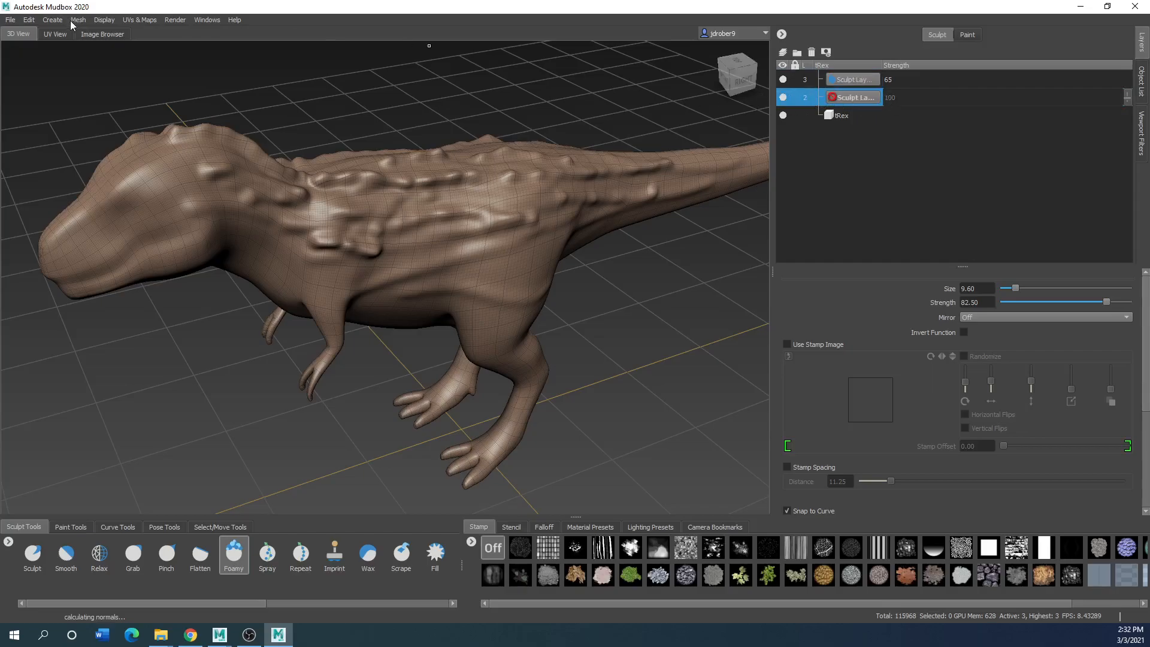
{"action": "left_click", "coordinate": [179, 200]}
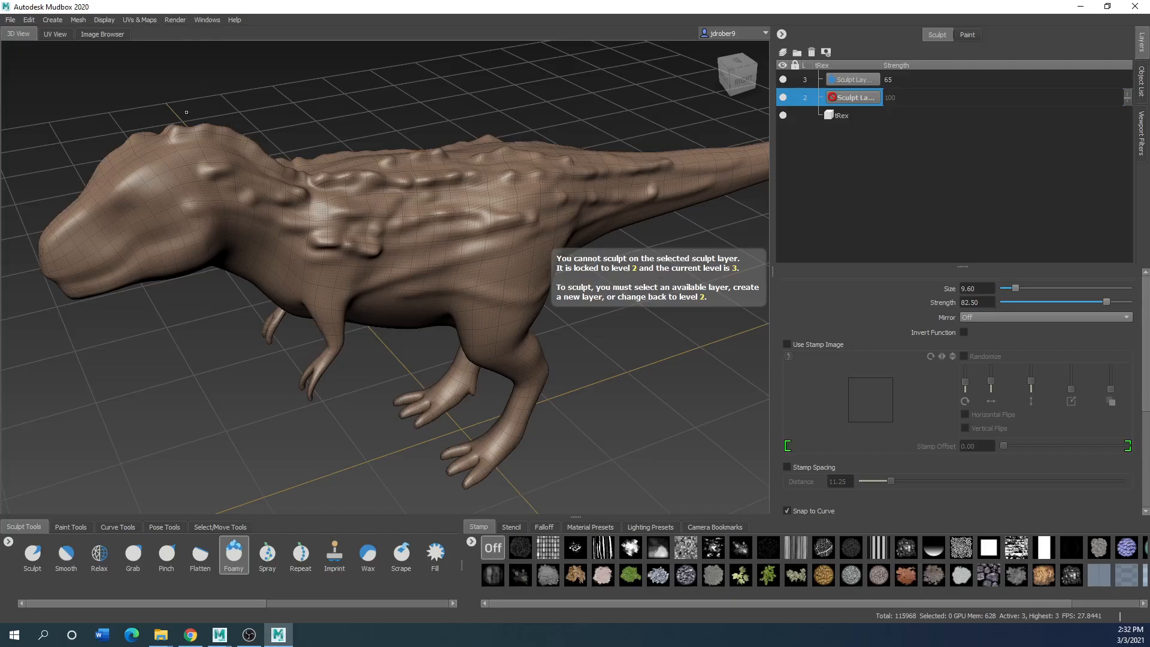
{"action": "left_click", "coordinate": [78, 20]}
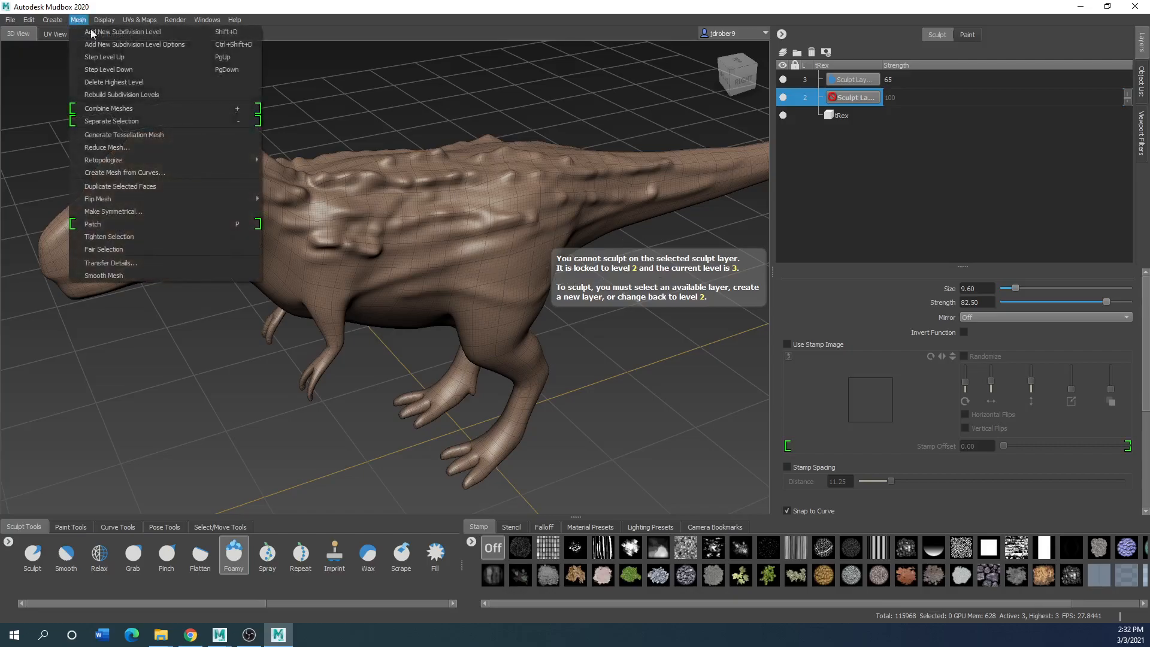
{"action": "left_click", "coordinate": [105, 70]}
Step: Raise larger Foamy bumps on the level 2 layer along the T. rex's flank, upper back, head side and tail base
{"action": "mouse_move", "coordinate": [460, 212]}
{"action": "left_mouse_down"}
{"action": "mouse_move", "coordinate": [496, 205]}
{"action": "mouse_move", "coordinate": [529, 219]}
{"action": "left_mouse_up"}
{"action": "left_click_drag", "start_coordinate": [443, 254], "coordinate": [519, 250]}
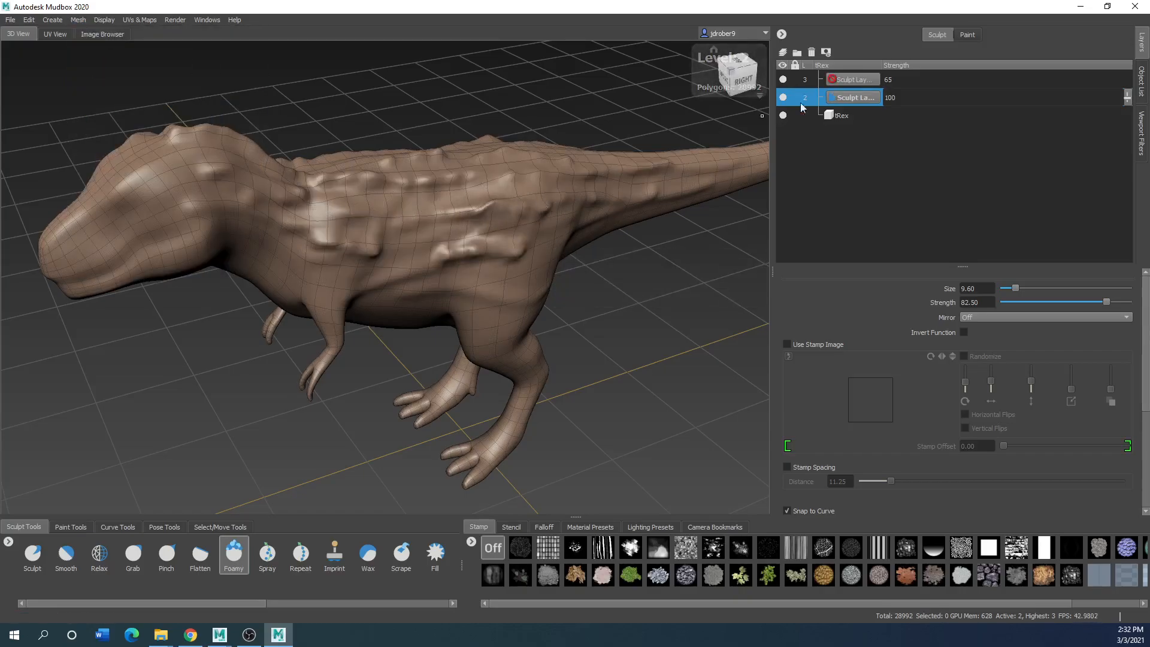
{"action": "mouse_move", "coordinate": [441, 178]}
{"action": "left_mouse_down"}
{"action": "mouse_move", "coordinate": [383, 200]}
{"action": "mouse_move", "coordinate": [150, 209]}
{"action": "mouse_move", "coordinate": [180, 157]}
{"action": "mouse_move", "coordinate": [255, 157]}
{"action": "left_mouse_up"}
{"action": "mouse_move", "coordinate": [629, 190]}
{"action": "left_mouse_down"}
{"action": "mouse_move", "coordinate": [749, 162]}
{"action": "mouse_move", "coordinate": [728, 159]}
{"action": "left_mouse_up"}
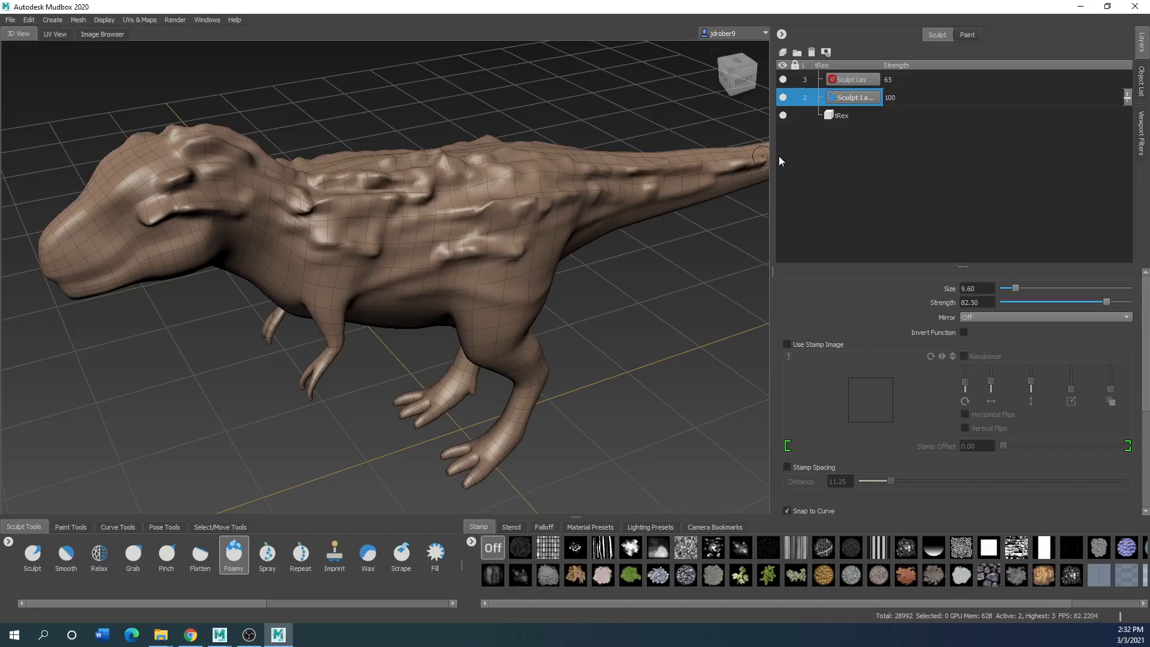
Step: Select the level 3 sculpt layer and step the mesh up to subdivision level 3
{"action": "left_click", "coordinate": [841, 76]}
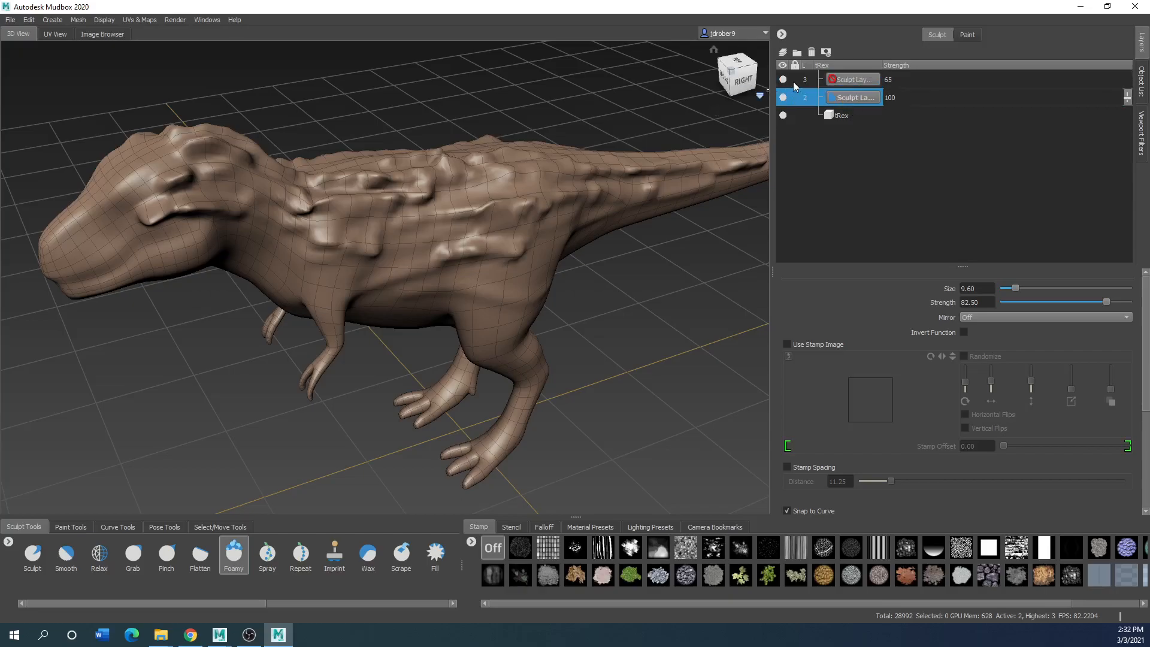
{"action": "left_click", "coordinate": [81, 19]}
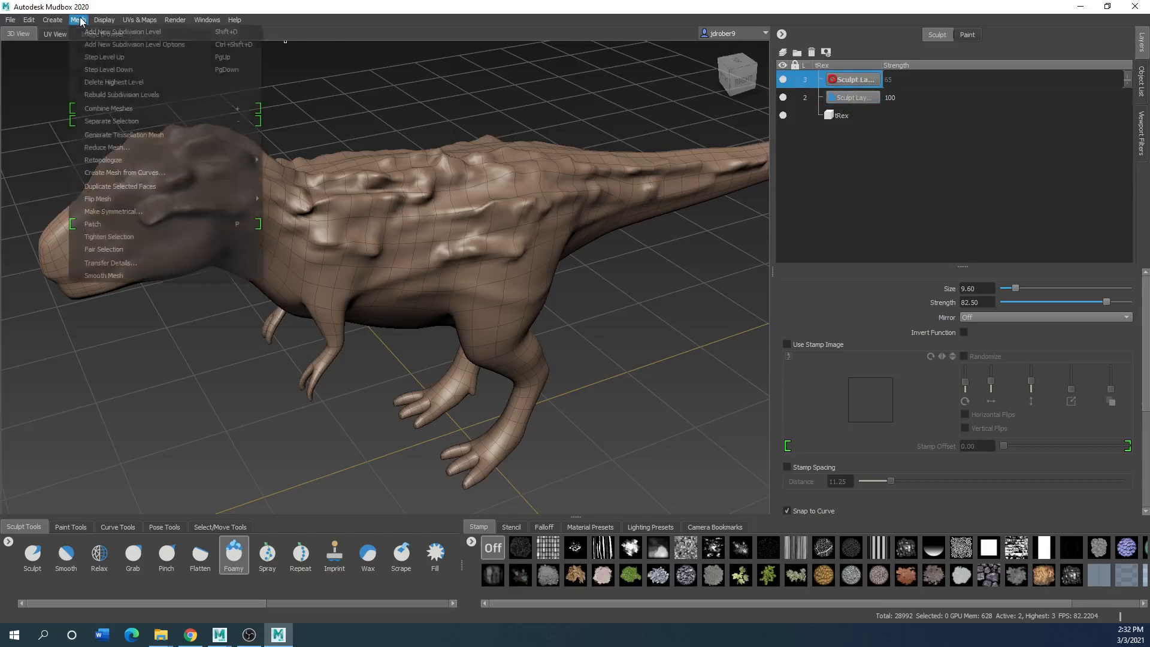
{"action": "mouse_move", "coordinate": [78, 19]}
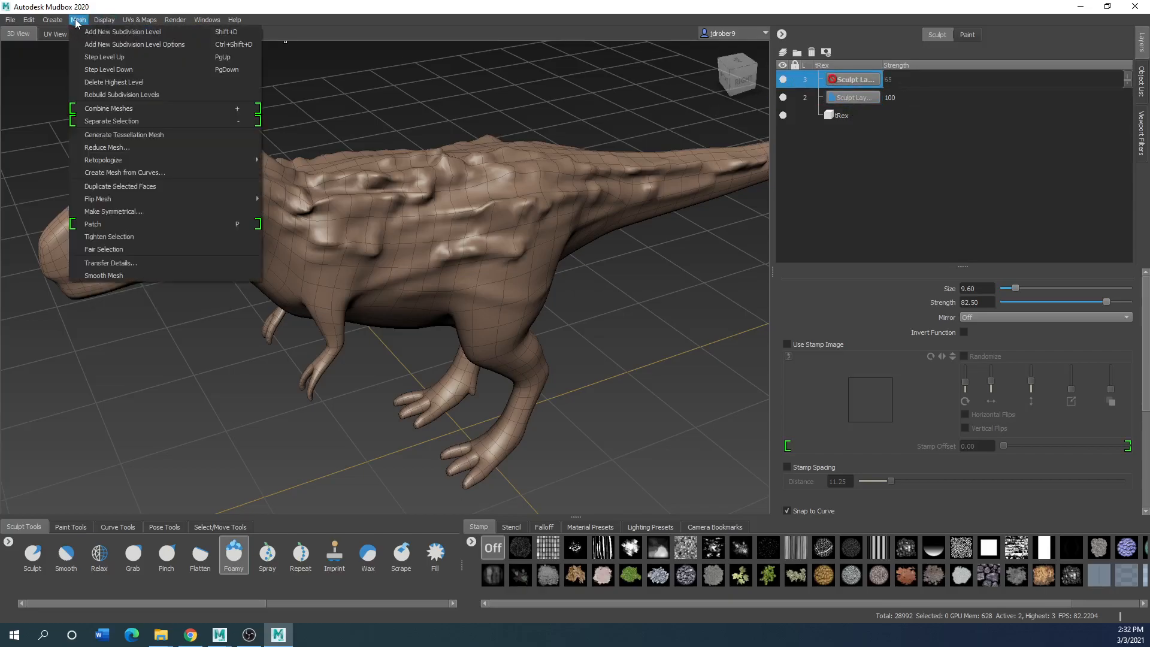
{"action": "left_click", "coordinate": [102, 57]}
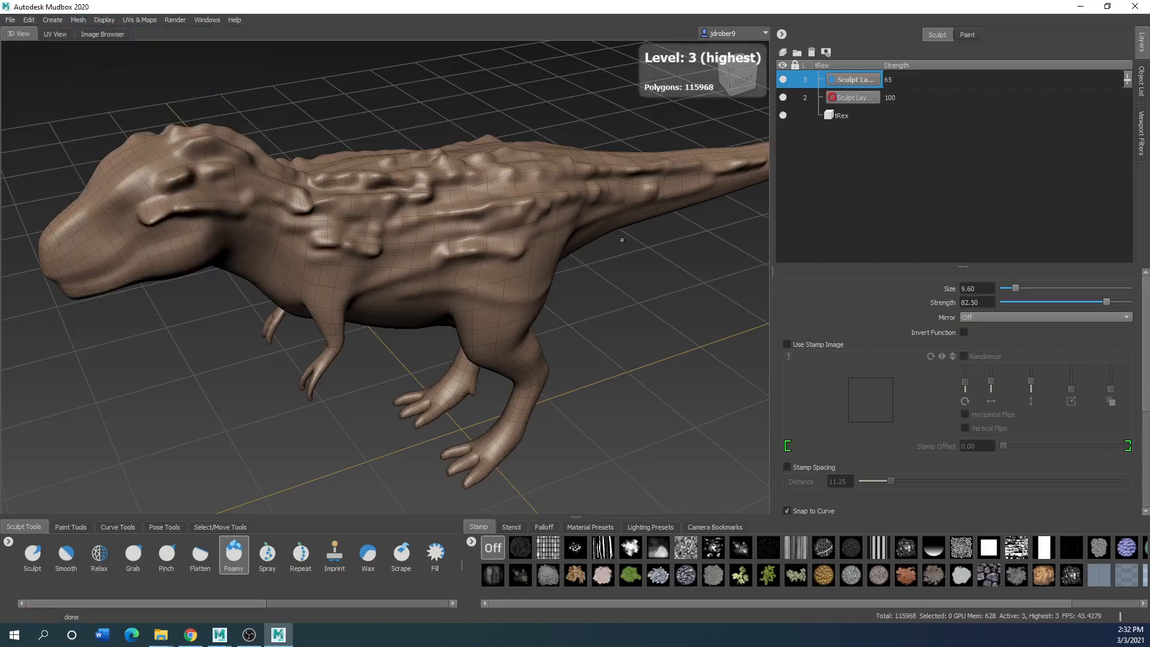
{"action": "left_click_drag", "start_coordinate": [335, 240], "coordinate": [479, 280], "text": "alt"}
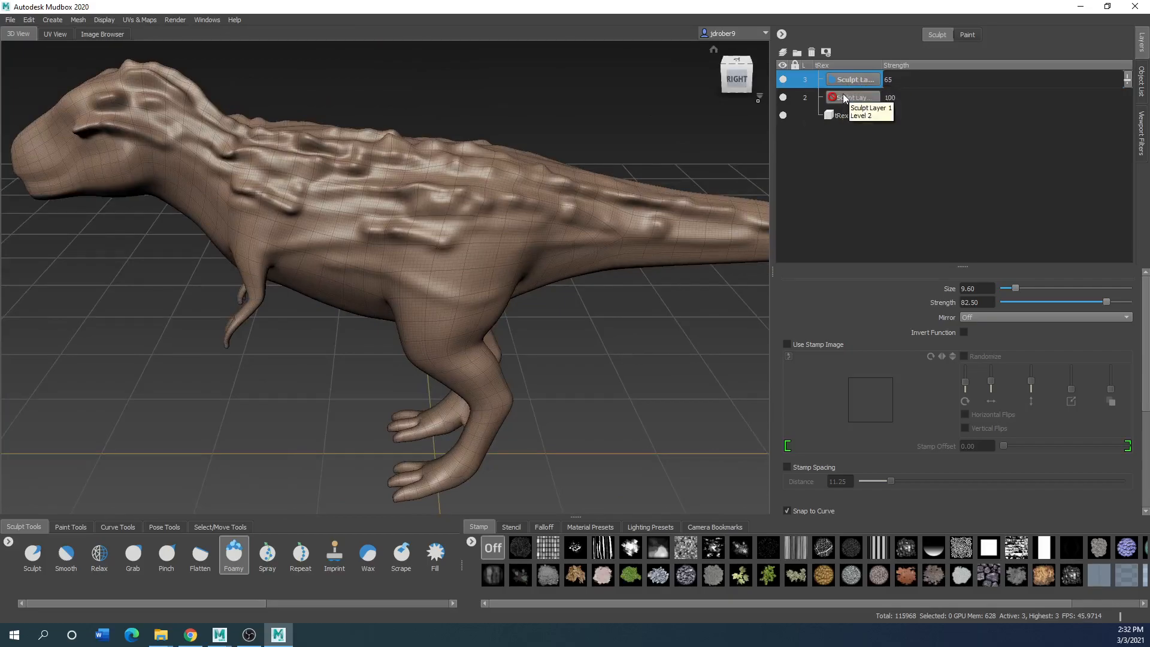
{"action": "left_click", "coordinate": [78, 19]}
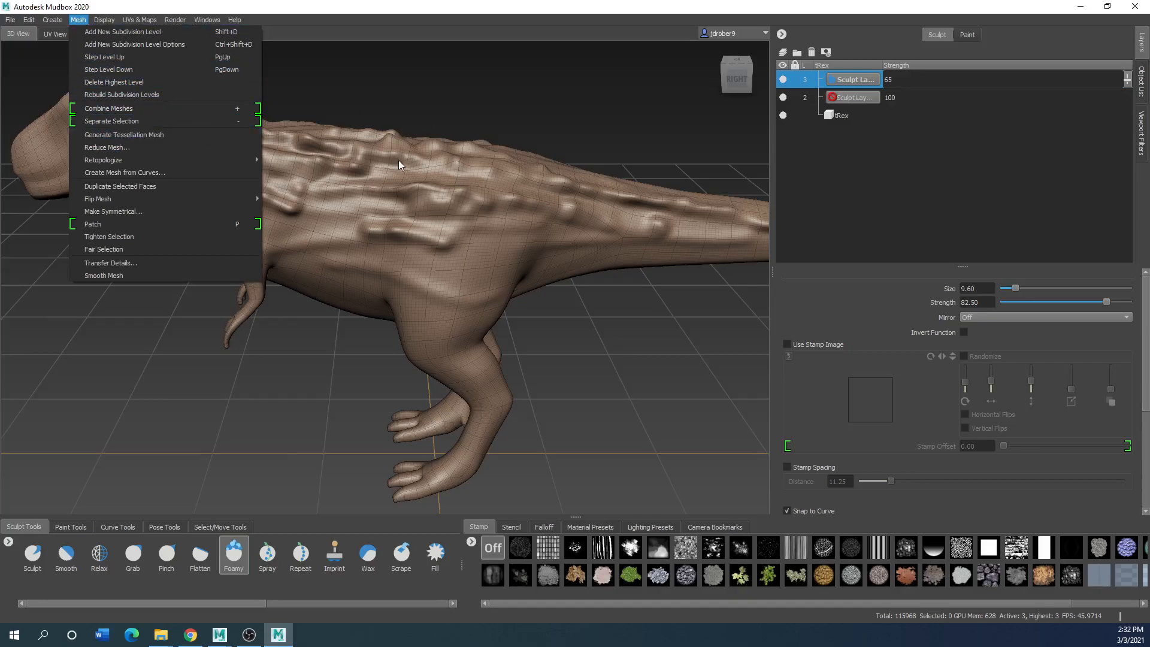
{"action": "left_click", "coordinate": [569, 142]}
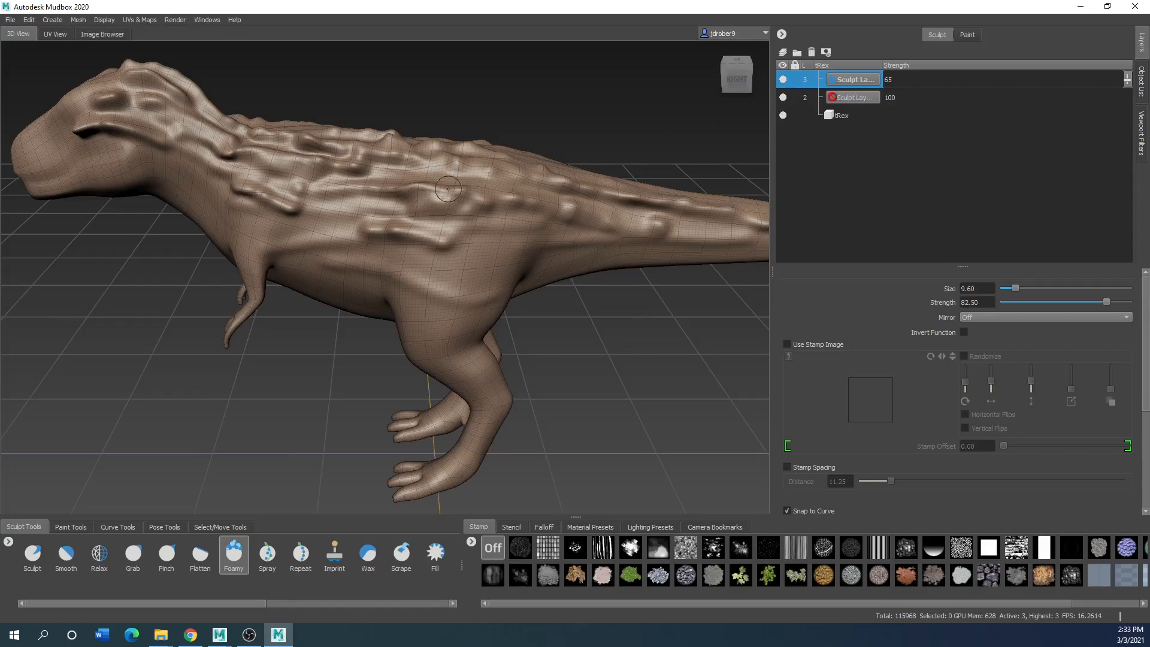
Step: Toggle the visibility of both sculpt layers off and on to compare their contributions to the T. rex
{"action": "left_click", "coordinate": [781, 79]}
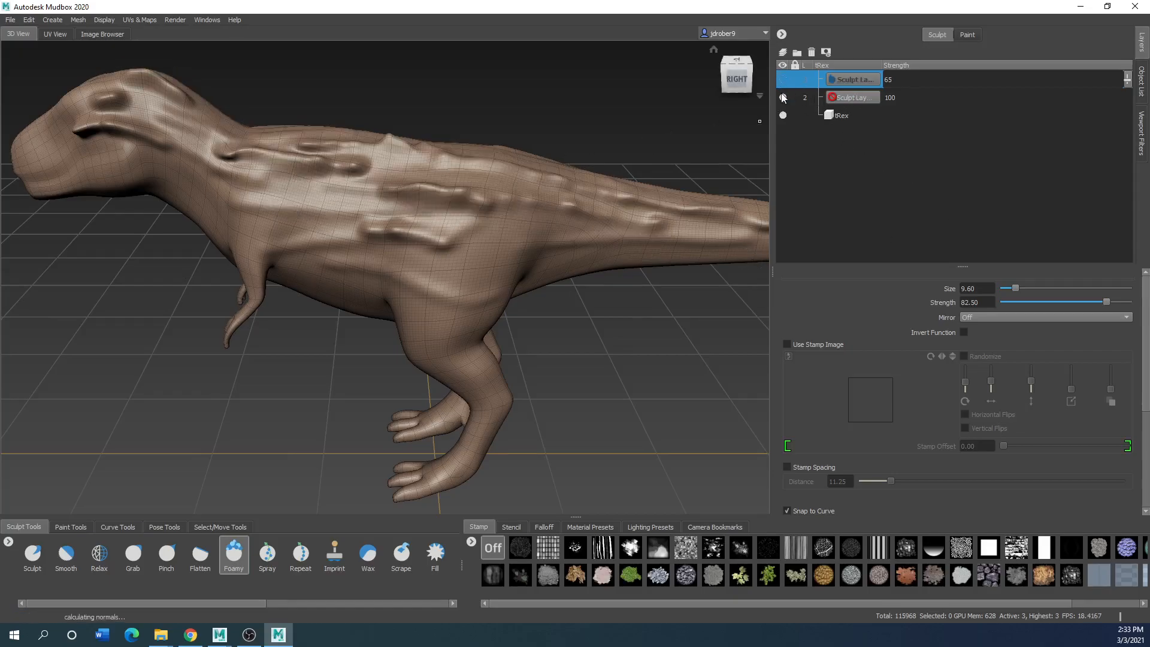
{"action": "left_click", "coordinate": [782, 97]}
{"action": "left_click", "coordinate": [782, 97]}
{"action": "left_click", "coordinate": [782, 80]}
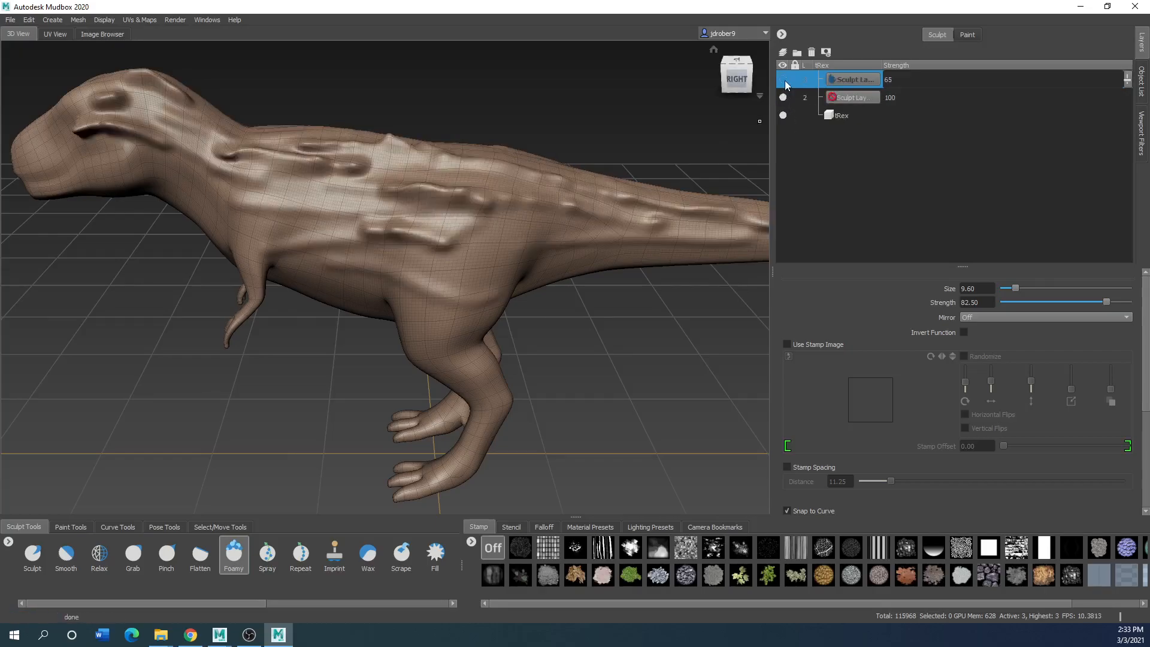
Step: Expand tRex in the Object List to examine its subdivision levels, and return to the layers
{"action": "left_click", "coordinate": [1141, 81]}
{"action": "left_click", "coordinate": [823, 160]}
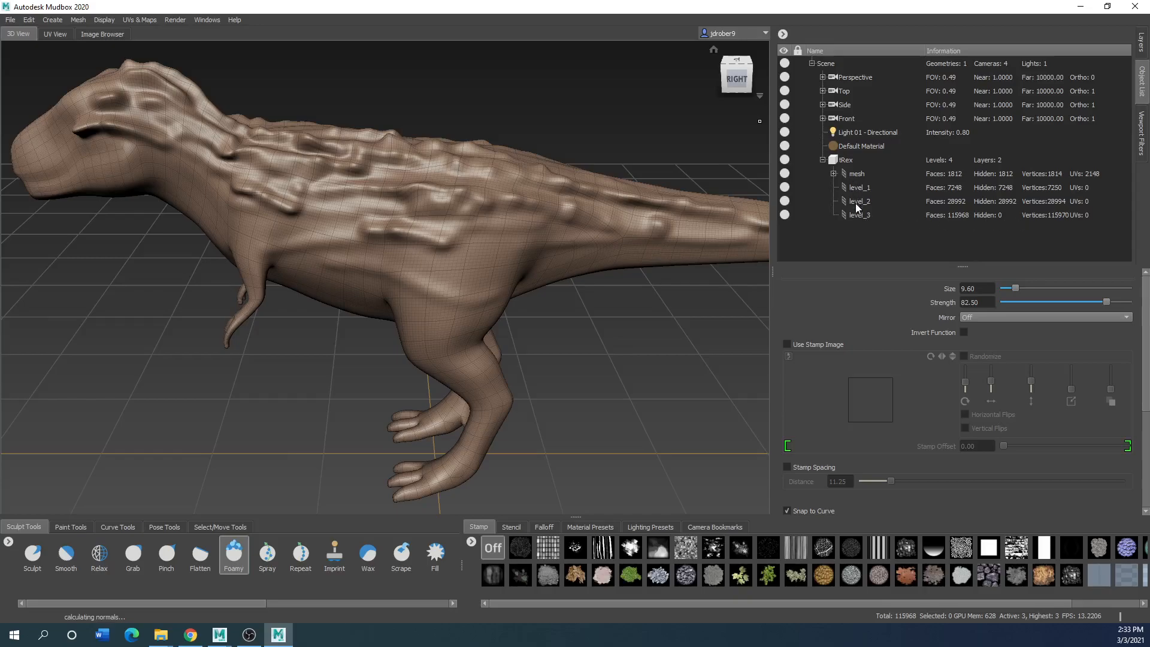
{"action": "left_click", "coordinate": [1143, 48]}
Step: Set the level 3 sculpt layer's strength to 86
{"action": "left_click_drag", "start_coordinate": [395, 285], "coordinate": [647, 287], "text": "alt"}
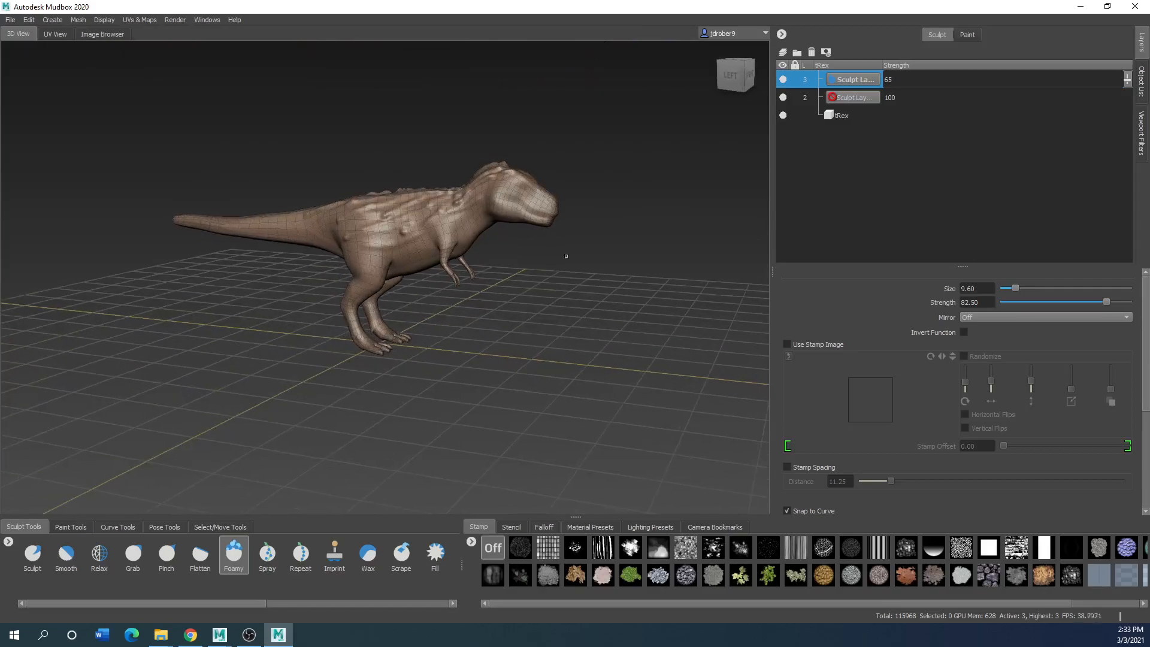
{"action": "scroll", "coordinate": [387, 229], "scroll_direction": "up", "scroll_amount": 5}
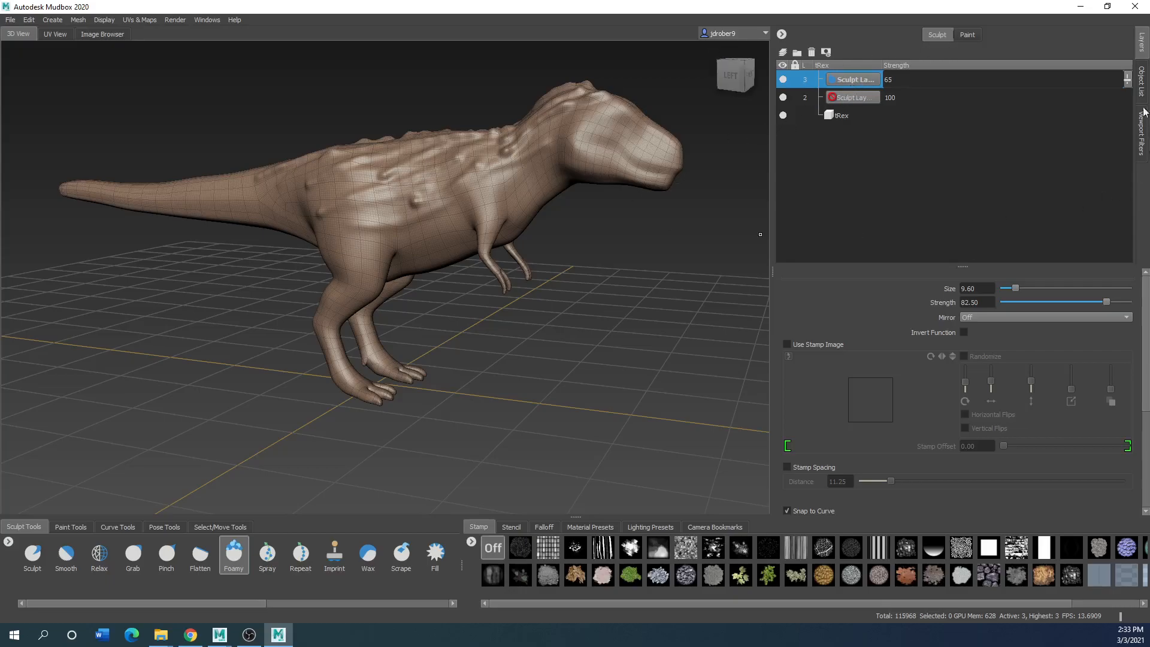
{"action": "mouse_move", "coordinate": [1127, 84]}
{"action": "left_mouse_down"}
{"action": "mouse_move", "coordinate": [1129, 100]}
{"action": "mouse_move", "coordinate": [1129, 68]}
{"action": "mouse_move", "coordinate": [1128, 135]}
{"action": "mouse_move", "coordinate": [1128, 70]}
{"action": "left_mouse_up"}
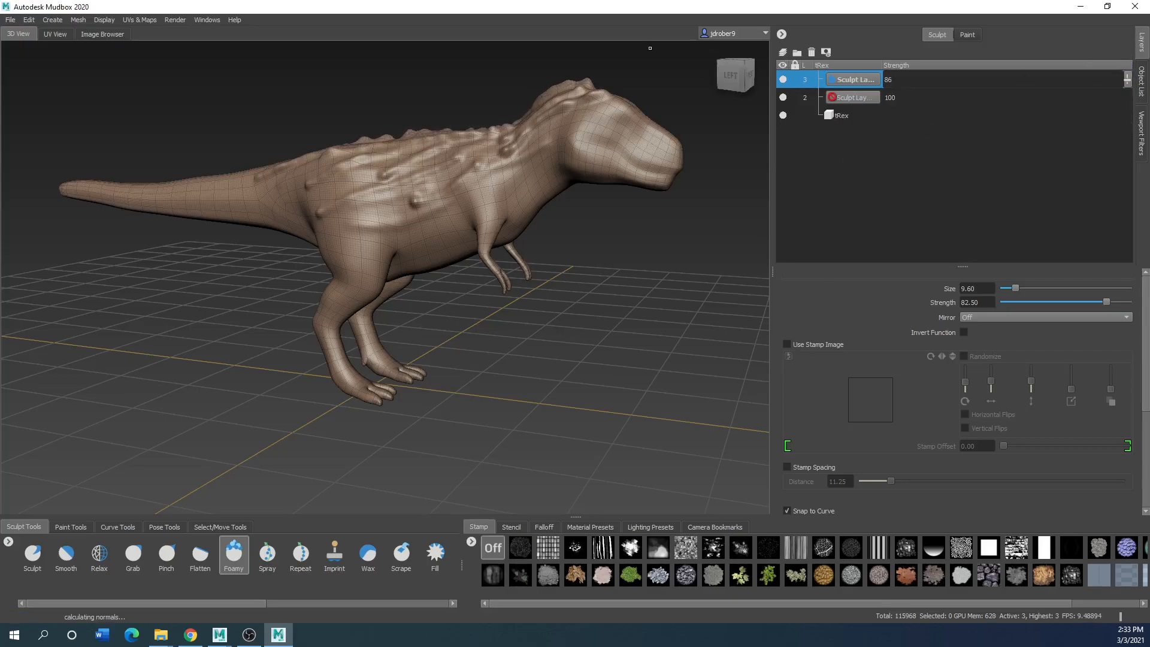
Step: Create a new sculpt layer, enable a vertical-streak stamp image for Foamy, and paint two textured strokes on the flank
{"action": "left_click", "coordinate": [782, 52]}
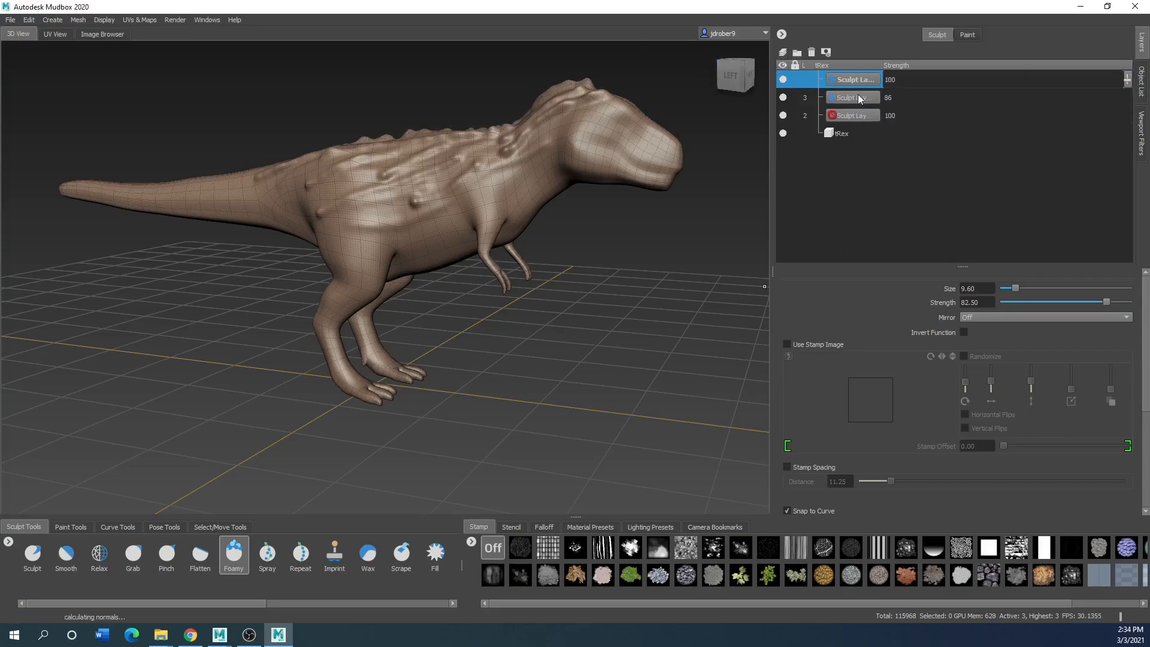
{"action": "left_click", "coordinate": [787, 343]}
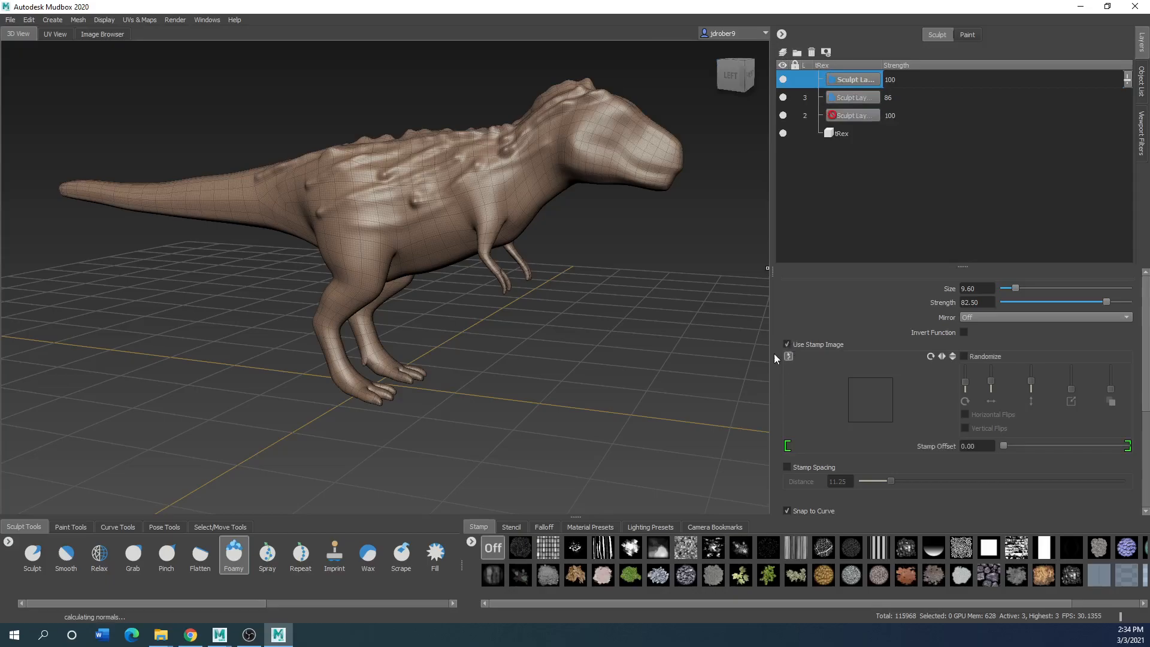
{"action": "left_click", "coordinate": [604, 547]}
{"action": "left_click_drag", "start_coordinate": [479, 154], "coordinate": [384, 219]}
{"action": "left_click_drag", "start_coordinate": [400, 169], "coordinate": [351, 205]}
Step: Set the stamp offset to 0.14 and paint another streak-textured stroke lower on the flank
{"action": "scroll", "coordinate": [372, 186], "scroll_direction": "up", "scroll_amount": 1}
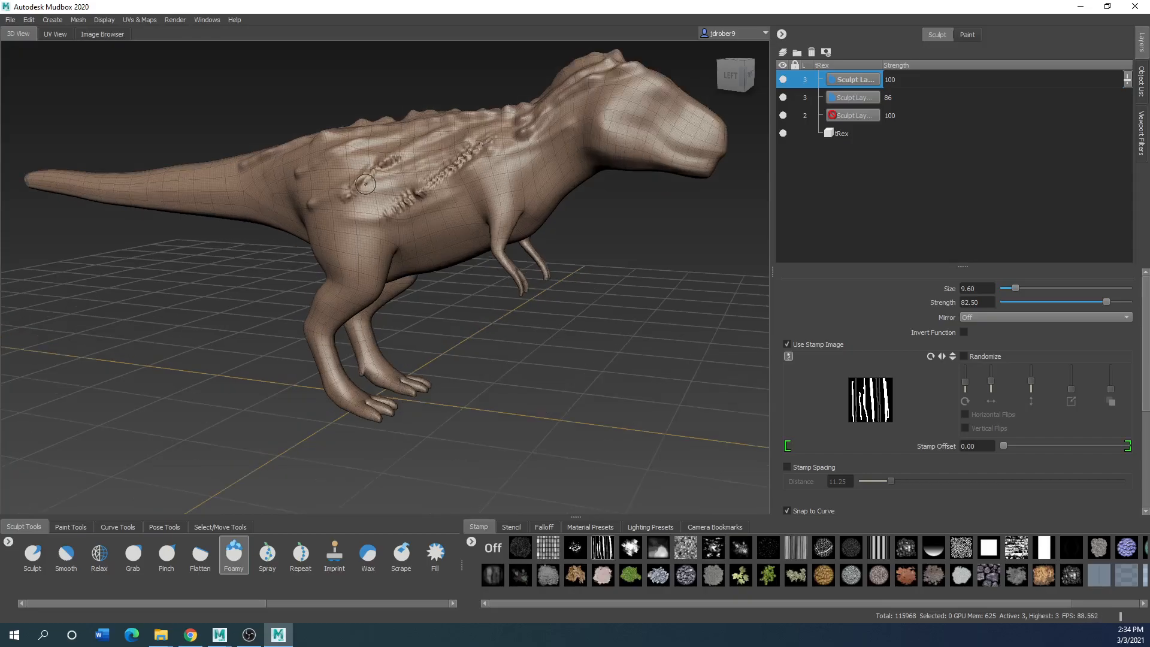
{"action": "scroll", "coordinate": [371, 186], "scroll_direction": "up", "scroll_amount": 2}
{"action": "left_click_drag", "start_coordinate": [418, 182], "coordinate": [439, 275], "text": "alt"}
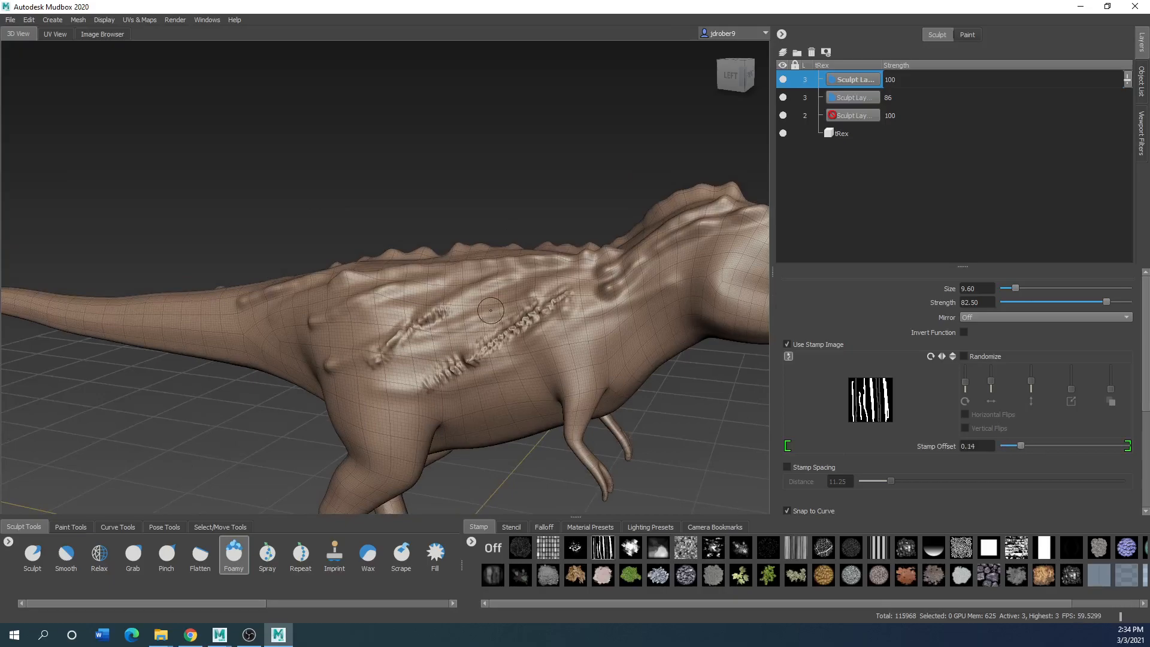
{"action": "left_click_drag", "start_coordinate": [548, 338], "coordinate": [473, 410]}
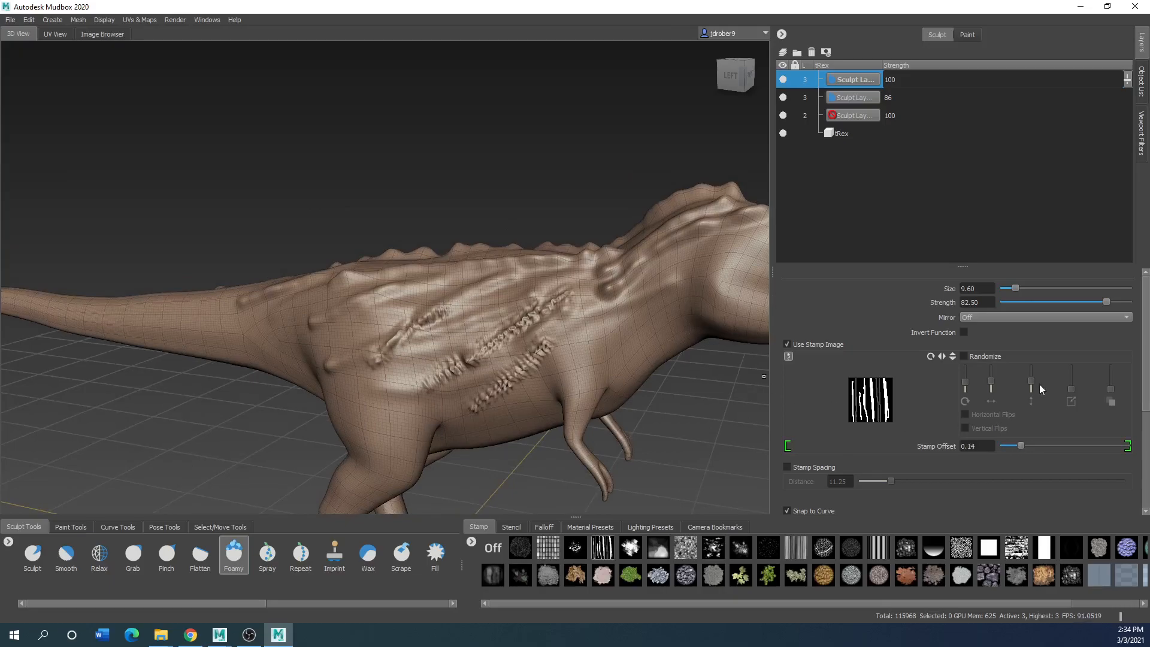
Step: Enable stamp spacing with a distance of 39 and paint streaks on the shoulder, lower neck, tail base and opposite flank
{"action": "left_click", "coordinate": [787, 467]}
{"action": "left_click_drag", "start_coordinate": [592, 322], "coordinate": [561, 376]}
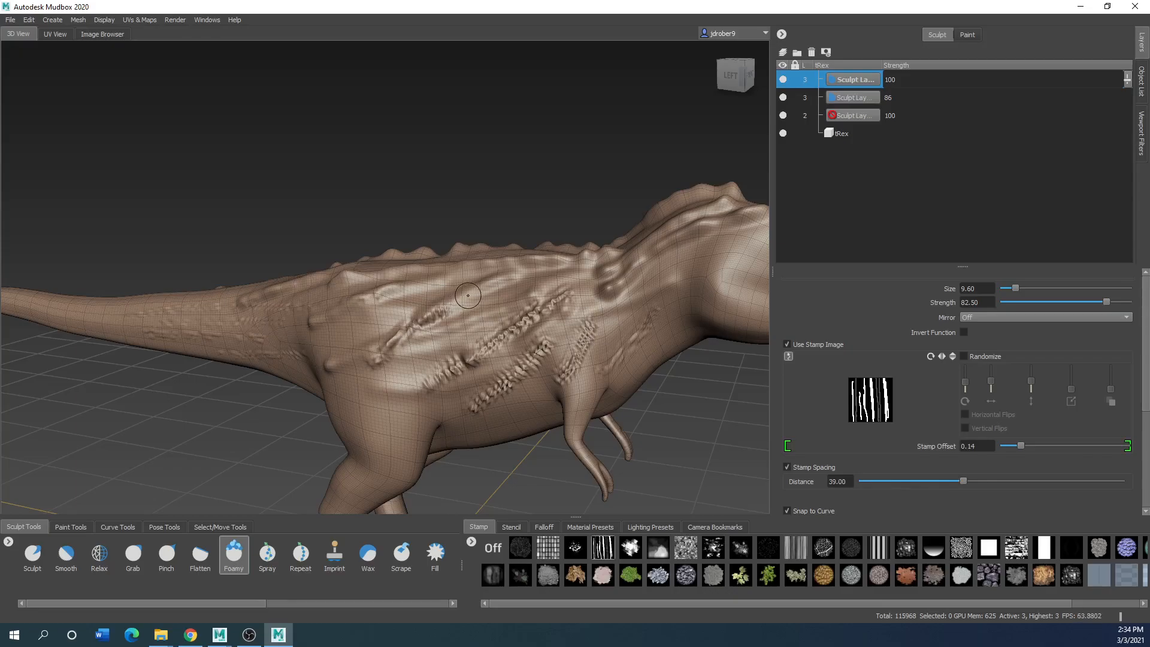
{"action": "left_click_drag", "start_coordinate": [427, 300], "coordinate": [567, 375], "text": "alt"}
{"action": "left_click_drag", "start_coordinate": [309, 345], "coordinate": [569, 368]}
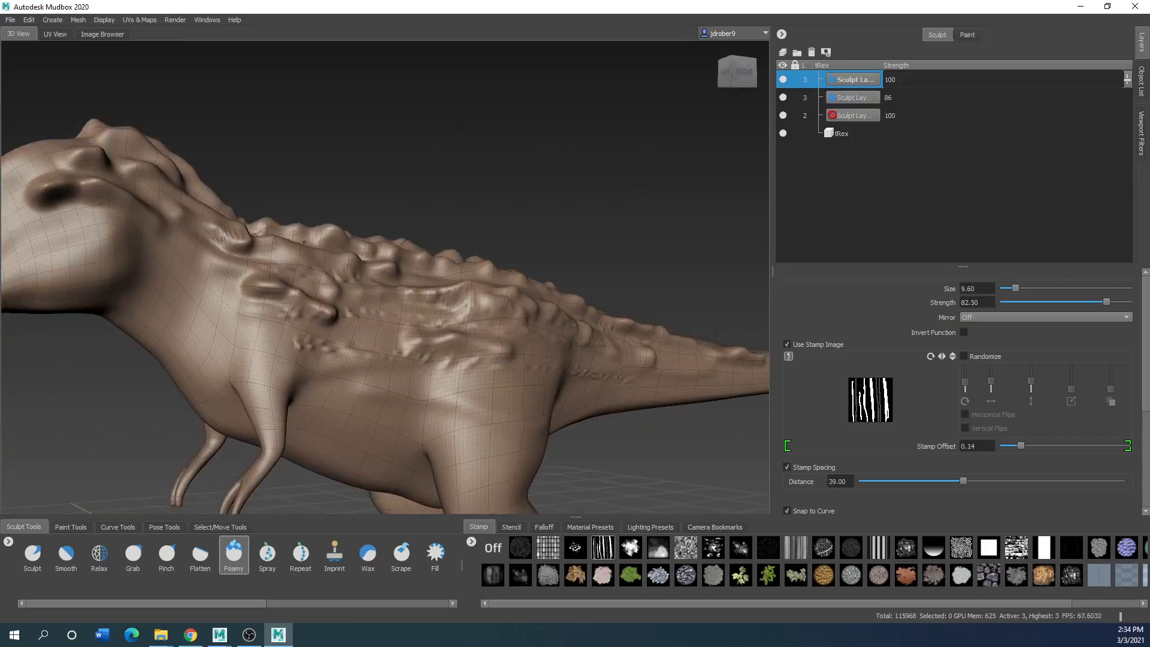
Step: Paint streak-stamp texture along the T. rex's back and down the side of its head and neck
{"action": "mouse_move", "coordinate": [348, 279]}
{"action": "left_mouse_down", "text": "alt"}
{"action": "mouse_move", "coordinate": [349, 393]}
{"action": "mouse_move", "coordinate": [329, 416]}
{"action": "left_mouse_up", "text": "alt"}
{"action": "left_click_drag", "start_coordinate": [252, 290], "coordinate": [548, 354]}
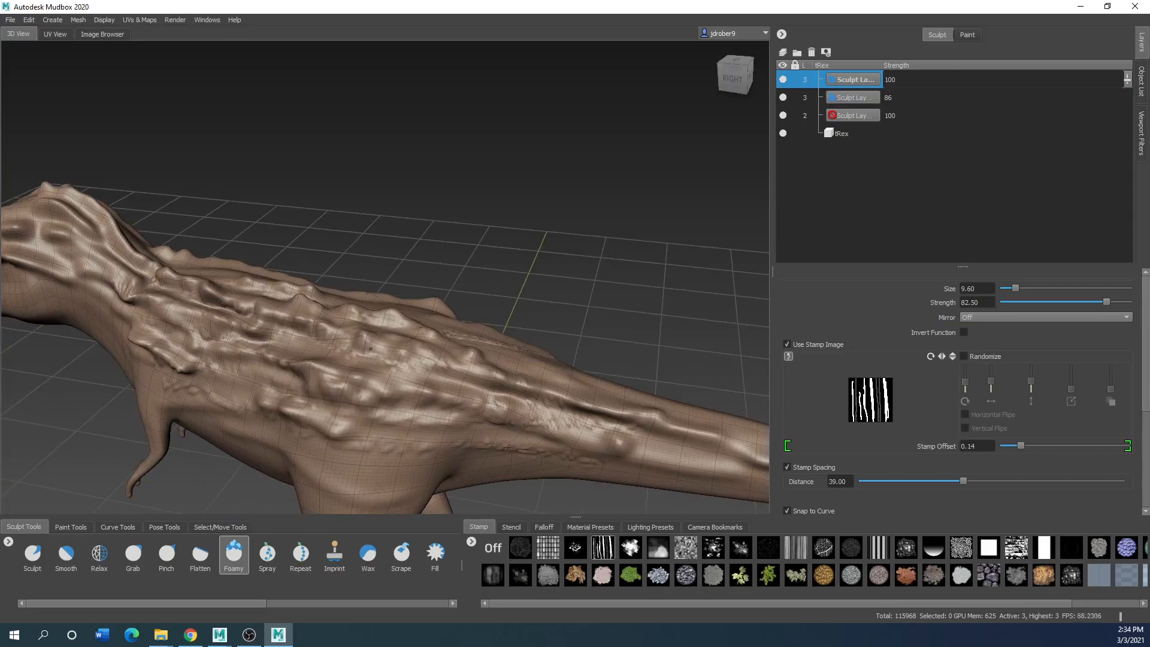
{"action": "left_click_drag", "start_coordinate": [47, 305], "coordinate": [174, 380]}
{"action": "left_click_drag", "start_coordinate": [61, 264], "coordinate": [188, 322]}
{"action": "mouse_move", "coordinate": [122, 260]}
{"action": "left_mouse_down"}
{"action": "mouse_move", "coordinate": [206, 304]}
{"action": "mouse_move", "coordinate": [183, 313]}
{"action": "left_mouse_up"}
Step: Cover the neck, shoulder and flank with further overlapping rows of streak-stamp texture
{"action": "left_click_drag", "start_coordinate": [214, 374], "coordinate": [252, 323], "text": "alt"}
{"action": "right_click_drag", "start_coordinate": [222, 318], "coordinate": [253, 336], "text": "alt"}
{"action": "mouse_move", "coordinate": [217, 306]}
{"action": "left_mouse_down"}
{"action": "mouse_move", "coordinate": [348, 327]}
{"action": "mouse_move", "coordinate": [458, 373]}
{"action": "left_mouse_up"}
{"action": "mouse_move", "coordinate": [308, 354]}
{"action": "left_mouse_down"}
{"action": "mouse_move", "coordinate": [502, 399]}
{"action": "mouse_move", "coordinate": [335, 355]}
{"action": "mouse_move", "coordinate": [516, 353]}
{"action": "mouse_move", "coordinate": [455, 379]}
{"action": "mouse_move", "coordinate": [195, 328]}
{"action": "left_mouse_up"}
{"action": "left_click_drag", "start_coordinate": [323, 316], "coordinate": [195, 277]}
{"action": "left_click_drag", "start_coordinate": [291, 257], "coordinate": [98, 223]}
{"action": "left_click_drag", "start_coordinate": [383, 383], "coordinate": [226, 409]}
{"action": "left_click_drag", "start_coordinate": [381, 348], "coordinate": [408, 354], "text": "alt"}
Step: Lower the new streak-texture sculpt layer's strength to 36 and inspect the T. rex from below
{"action": "scroll", "coordinate": [403, 328], "scroll_direction": "down", "scroll_amount": 2}
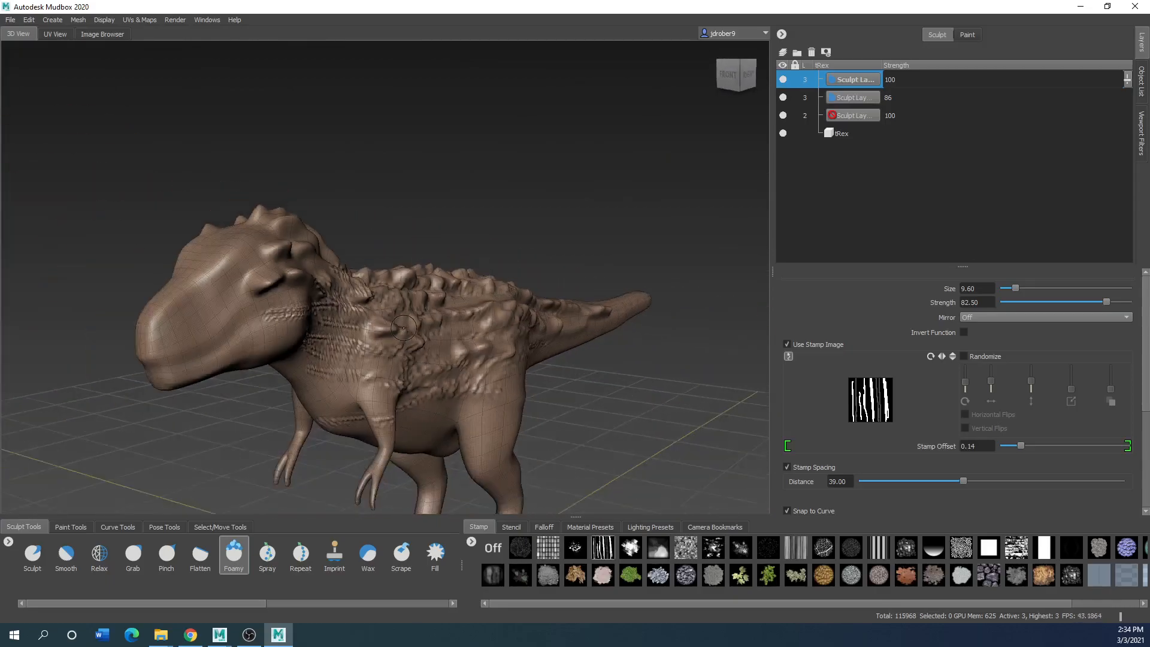
{"action": "scroll", "coordinate": [404, 328], "scroll_direction": "down", "scroll_amount": 1}
{"action": "left_click_drag", "start_coordinate": [1128, 79], "coordinate": [1127, 131]}
{"action": "left_click_drag", "start_coordinate": [386, 378], "coordinate": [252, 377], "text": "alt"}
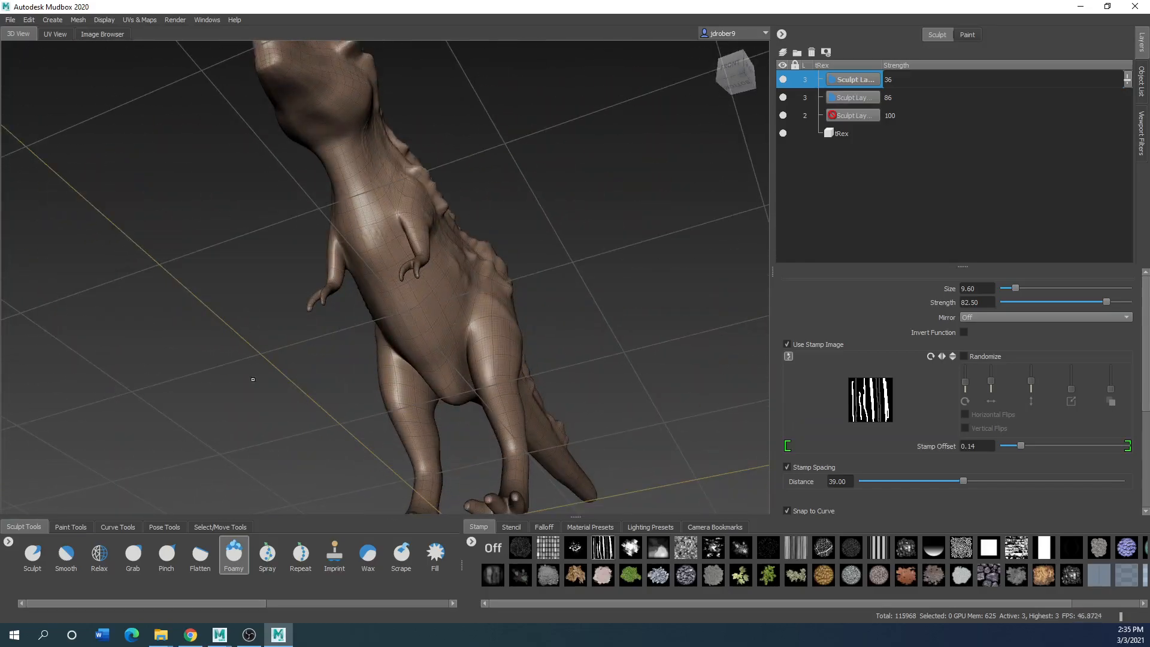